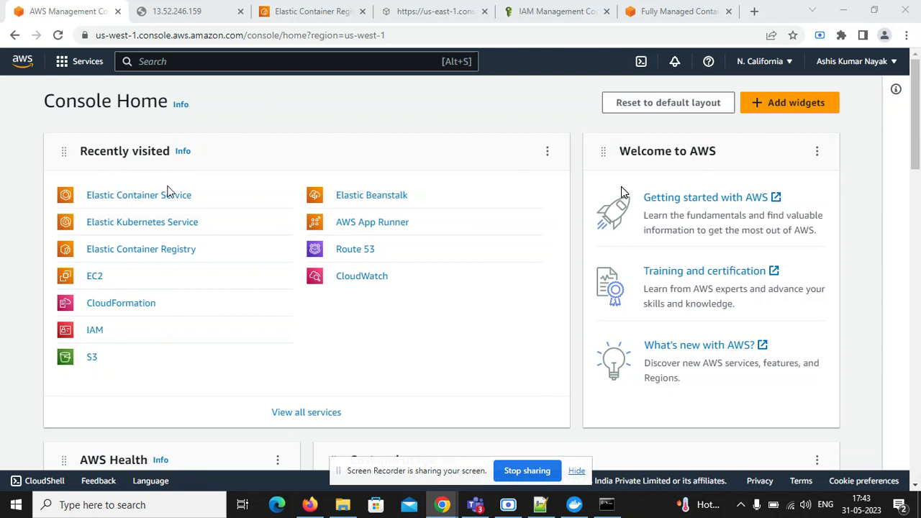
# Open Elastic Container Service, and view the images of the javawebapp public repository in Elastic Container Registry
pyautogui.click(164, 196)
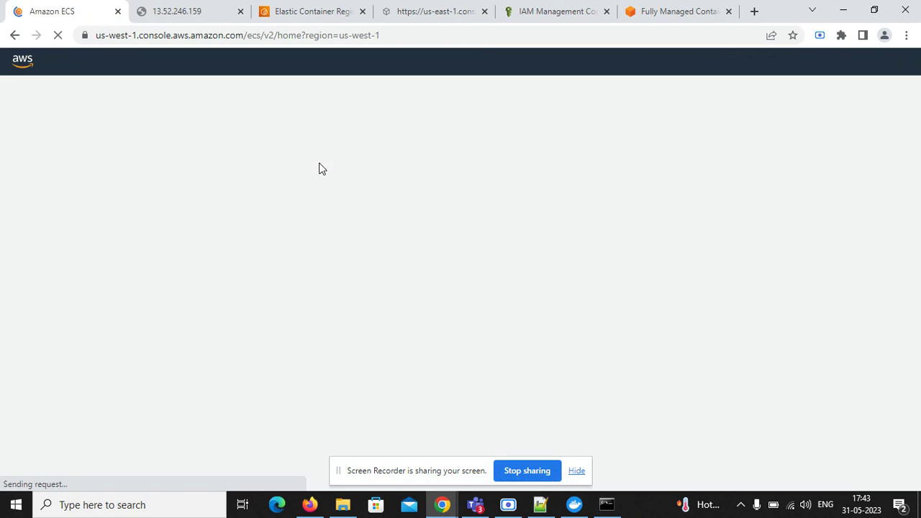
pyautogui.click(302, 9)
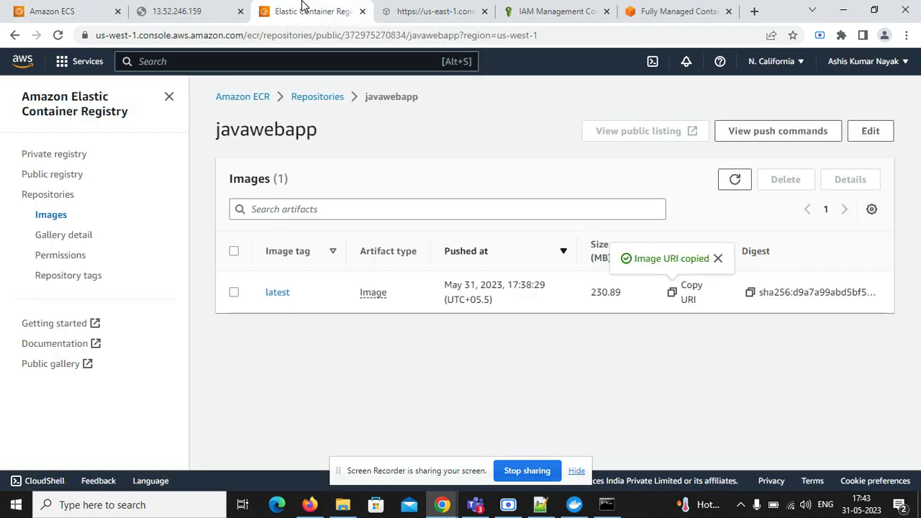
pyautogui.click(324, 97)
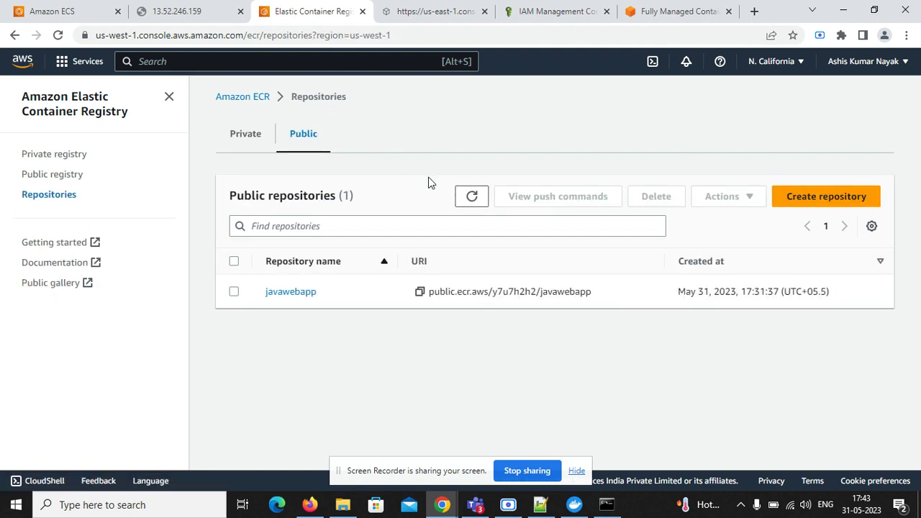
pyautogui.click(302, 294)
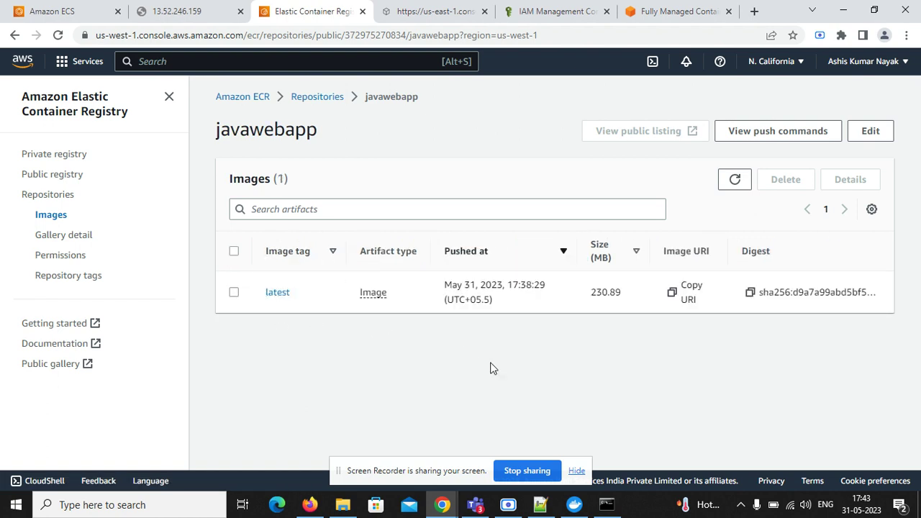
# Start creating a new cluster in Elastic Container Service and name it demo-java-app-cluster
pyautogui.click(45, 8)
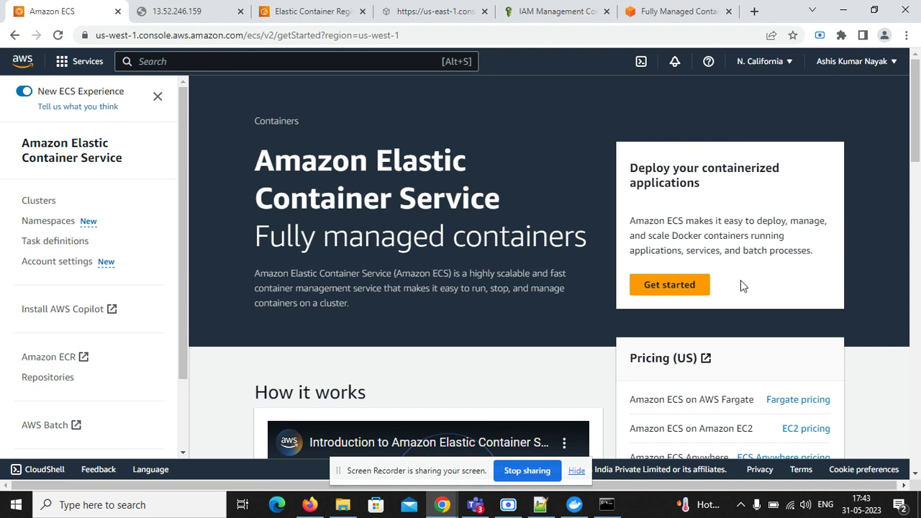
pyautogui.click(673, 291)
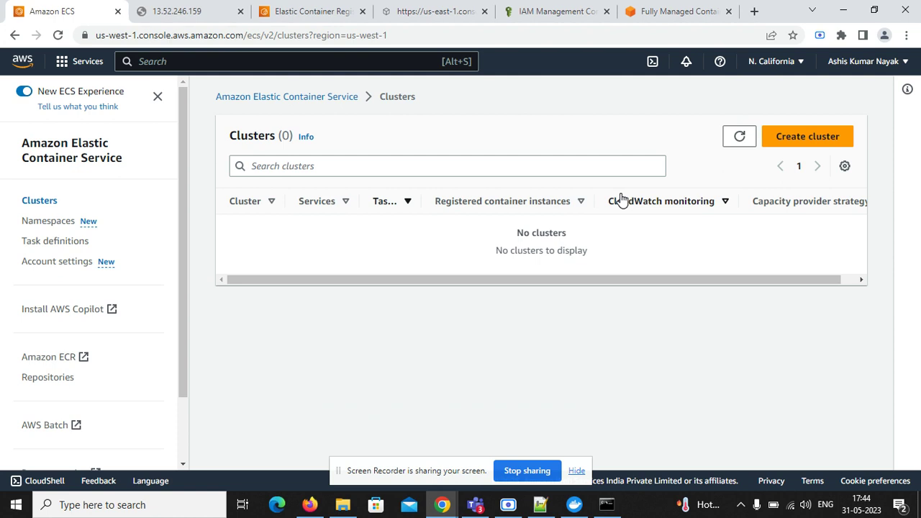
pyautogui.click(786, 135)
pyautogui.click(393, 270)
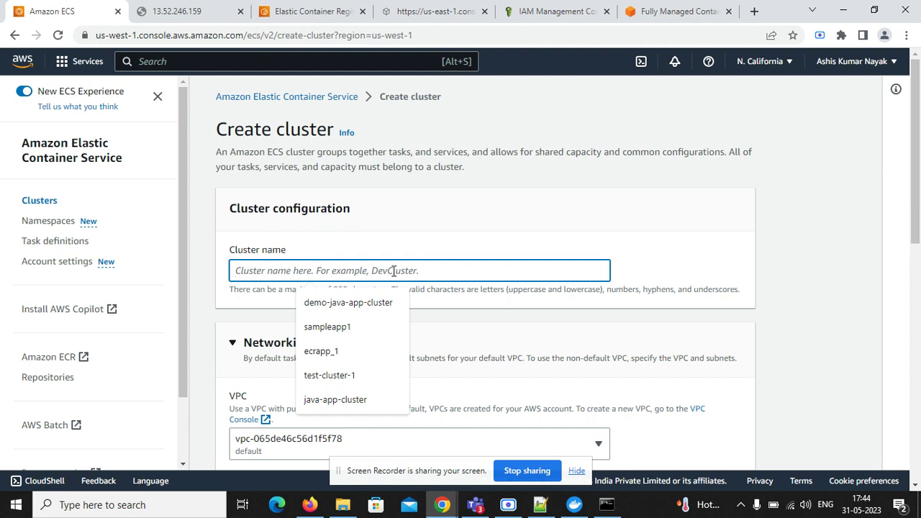
pyautogui.press('Down')
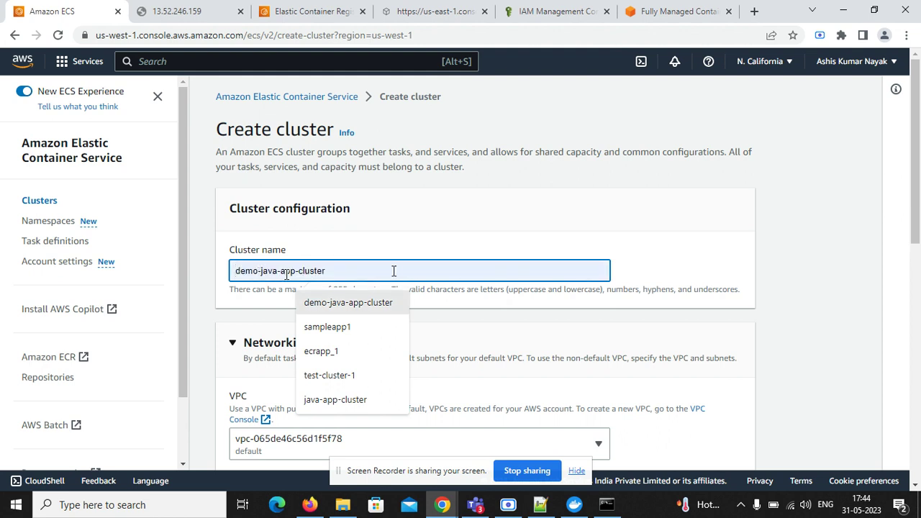
pyautogui.click(669, 259)
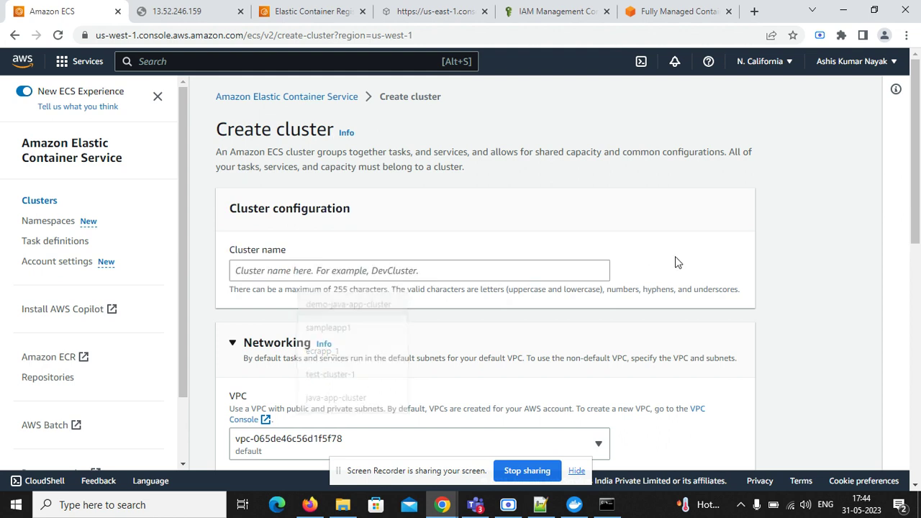
pyautogui.click(540, 267)
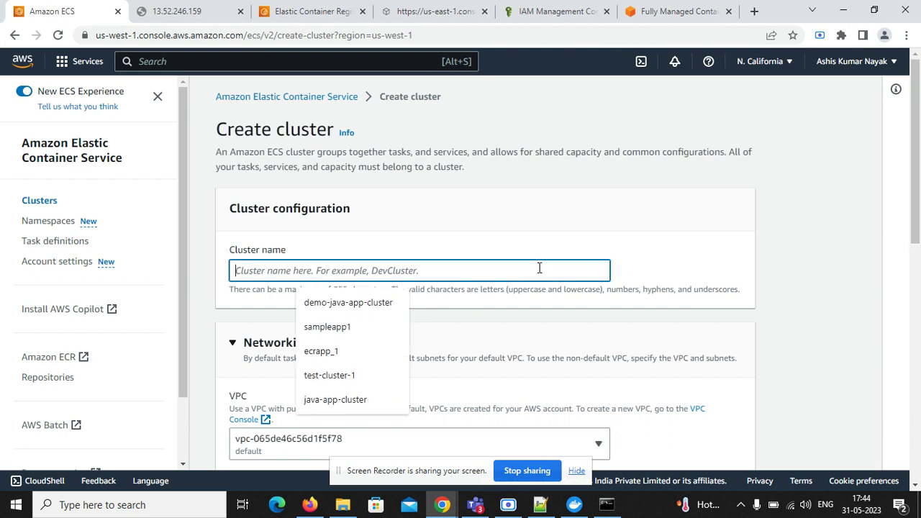
pyautogui.click(349, 303)
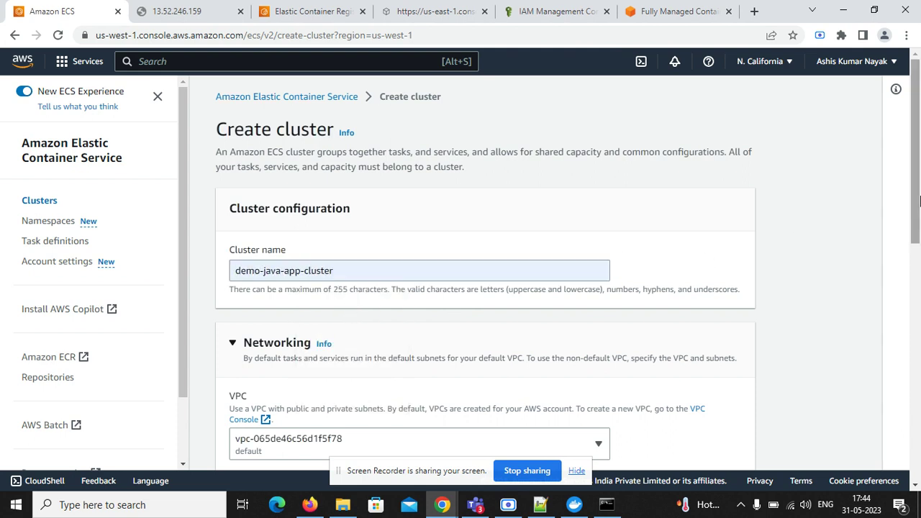
# Review the networking, infrastructure, monitoring and tag options, and create the cluster with the default VPC, subnets and AWS Fargate
pyautogui.moveTo(917, 182); pyautogui.dragTo(917, 251)
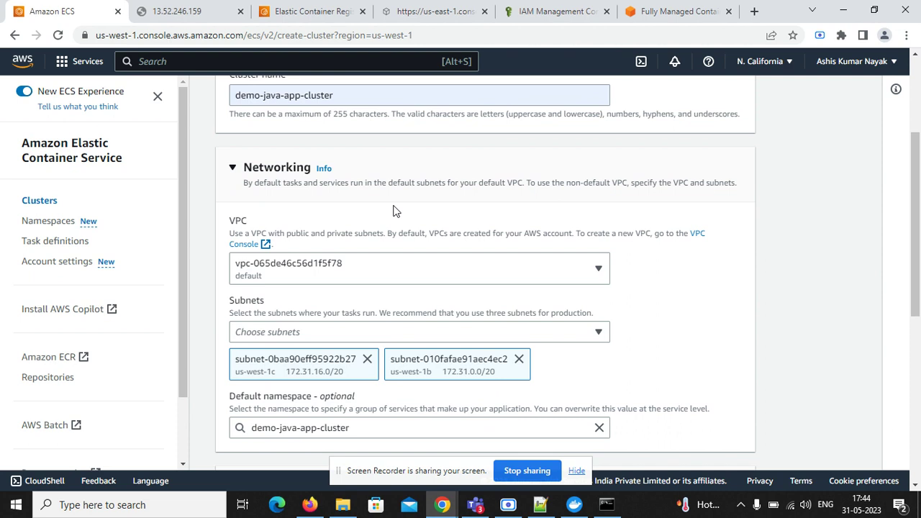
pyautogui.click(526, 277)
pyautogui.click(674, 282)
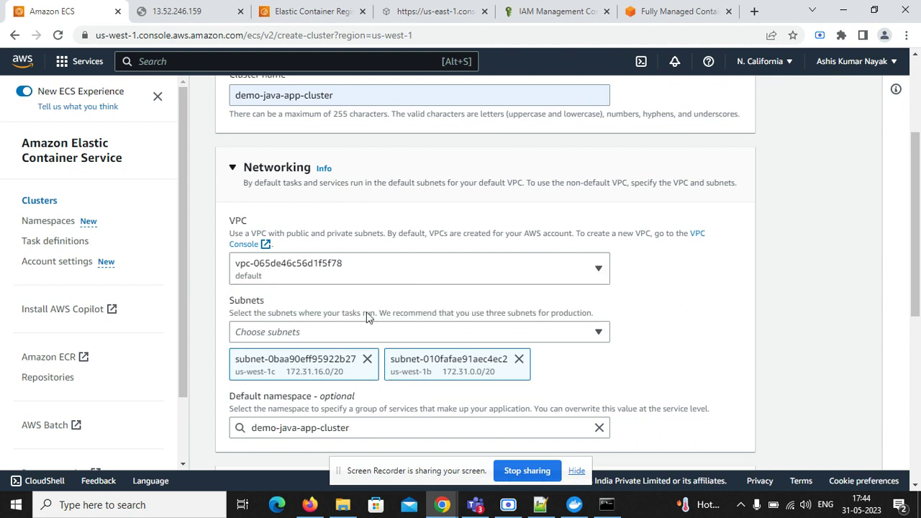
pyautogui.moveTo(915, 220); pyautogui.dragTo(919, 278)
pyautogui.scroll(-3, 919, 252)
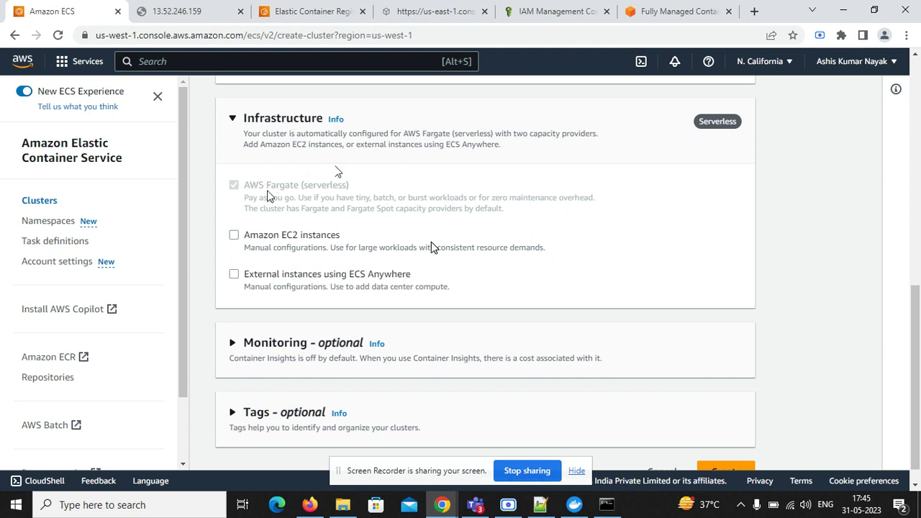
pyautogui.moveTo(915, 372); pyautogui.dragTo(917, 396)
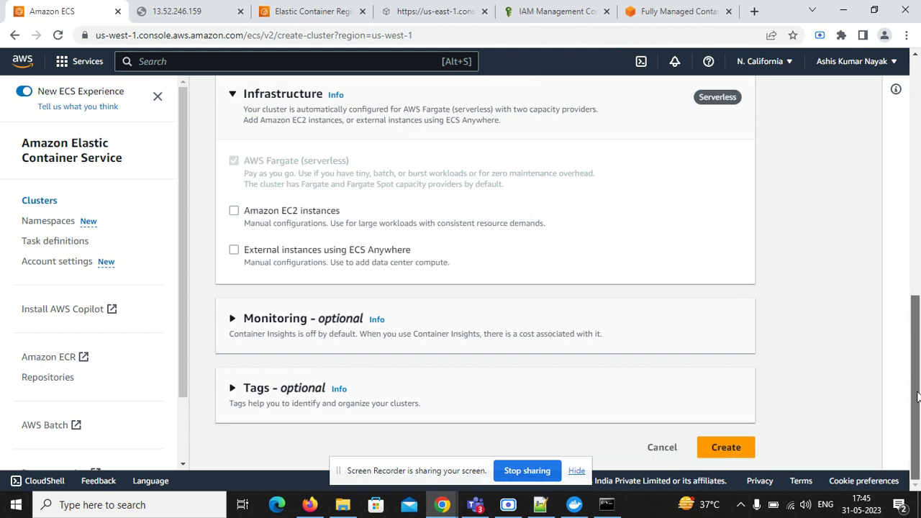
pyautogui.click(231, 319)
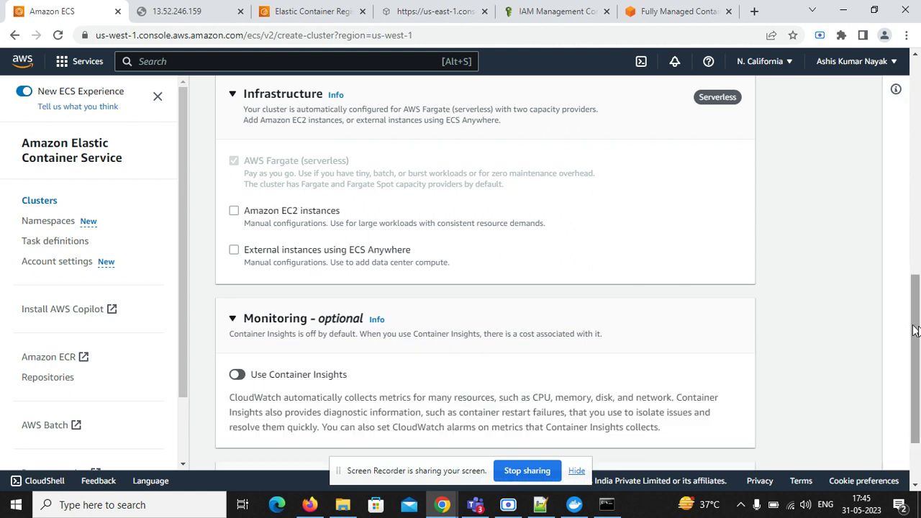
pyautogui.scroll(-2, 914, 329)
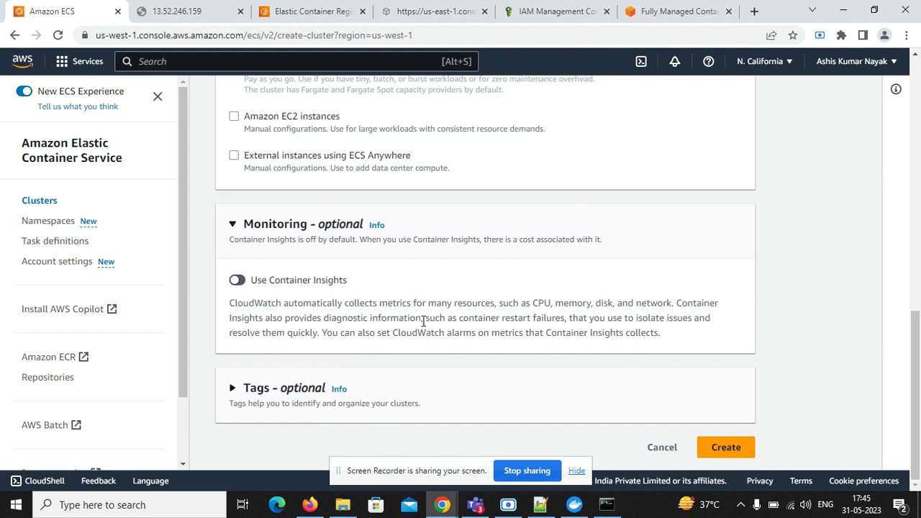
pyautogui.click(234, 392)
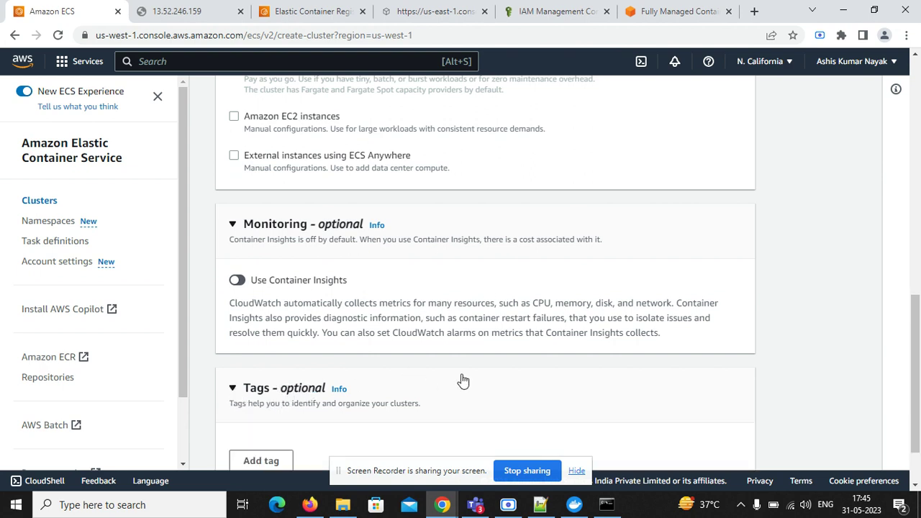
pyautogui.scroll(-1, 917, 395)
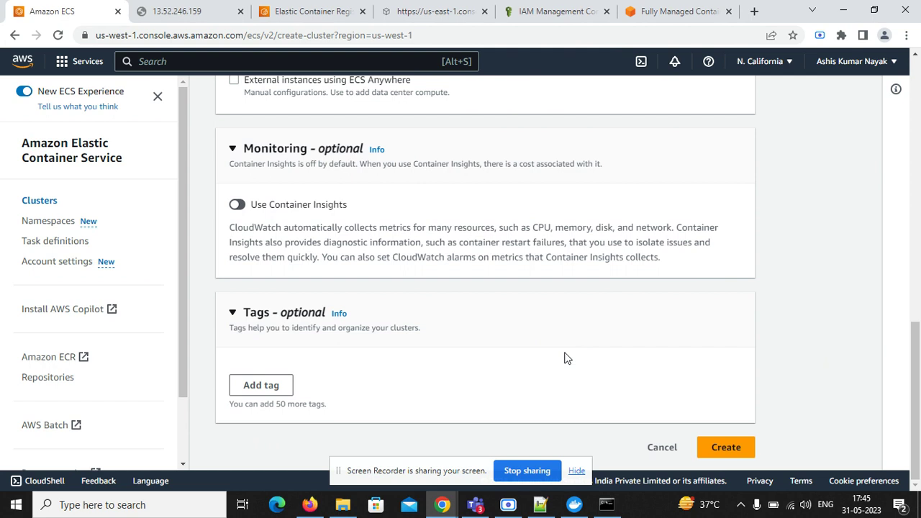
pyautogui.click(731, 452)
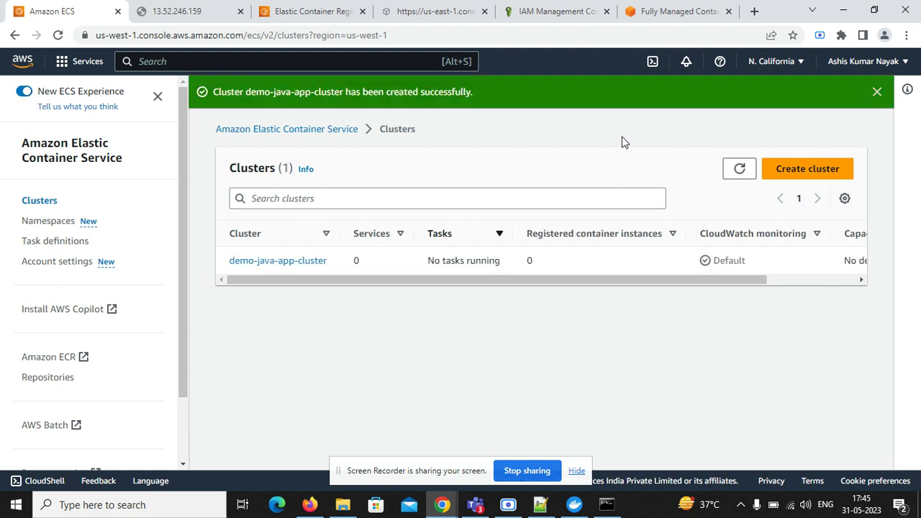
# Refresh the cluster list and inspect the services and tasks of demo-java-app-cluster
pyautogui.click(738, 179)
pyautogui.click(304, 263)
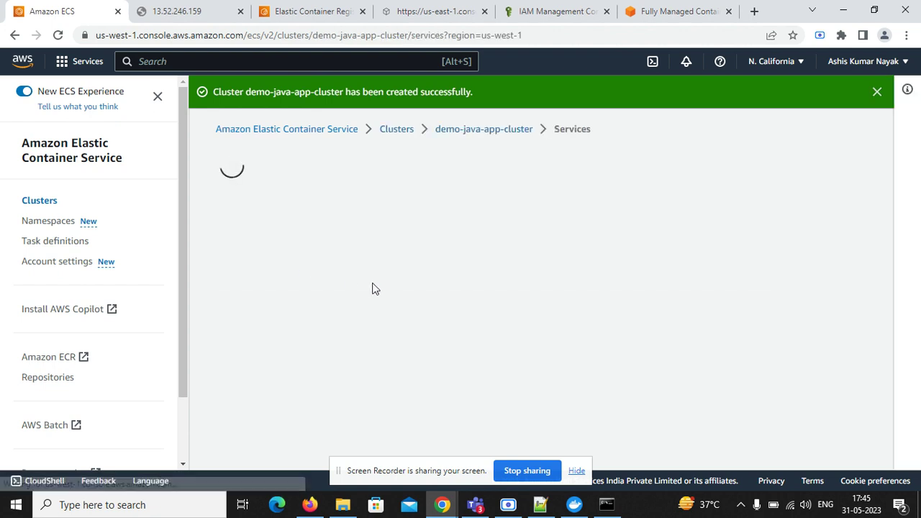
pyautogui.moveTo(916, 172); pyautogui.dragTo(918, 311)
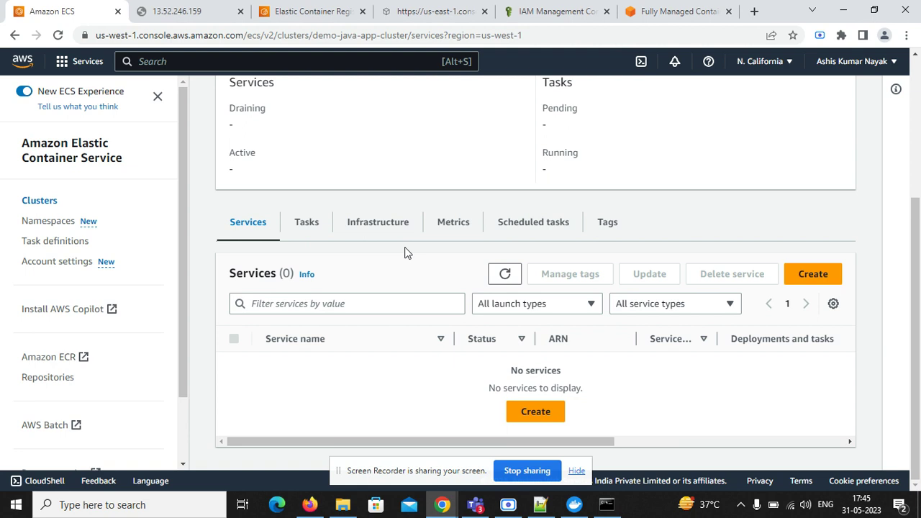
pyautogui.click(297, 226)
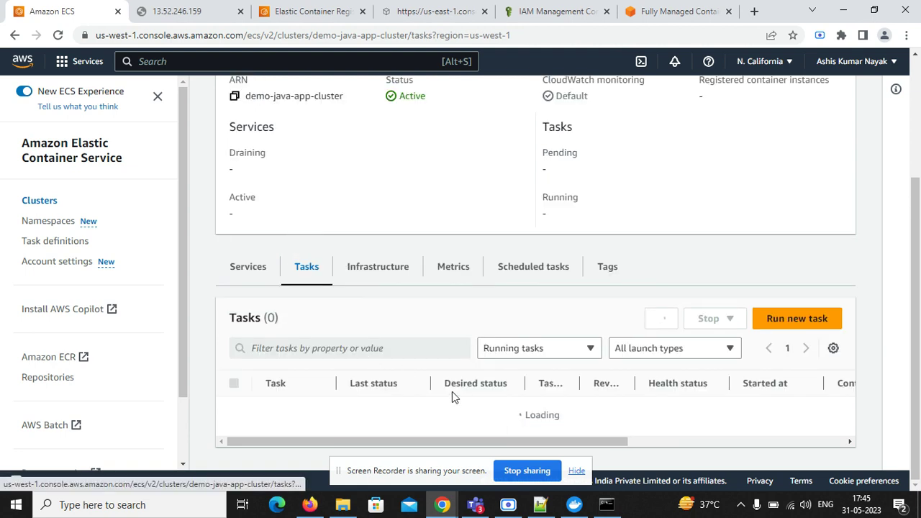
pyautogui.click(250, 227)
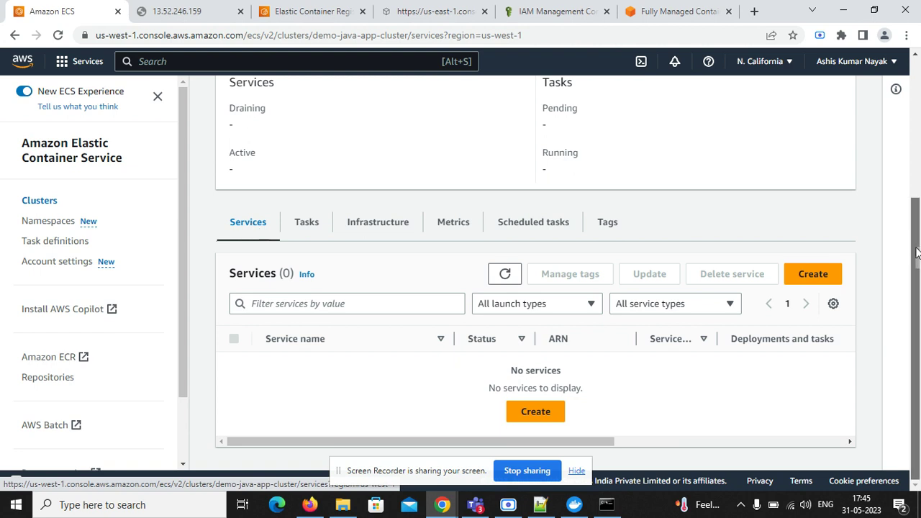
pyautogui.moveTo(916, 252); pyautogui.dragTo(916, 205)
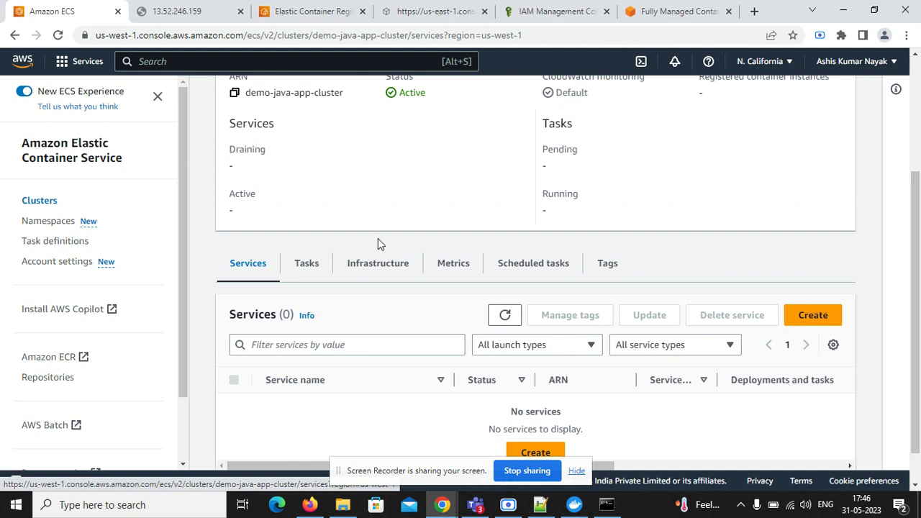
# Start a new task definition without JSON and name its family java-app-task-defination
pyautogui.click(63, 243)
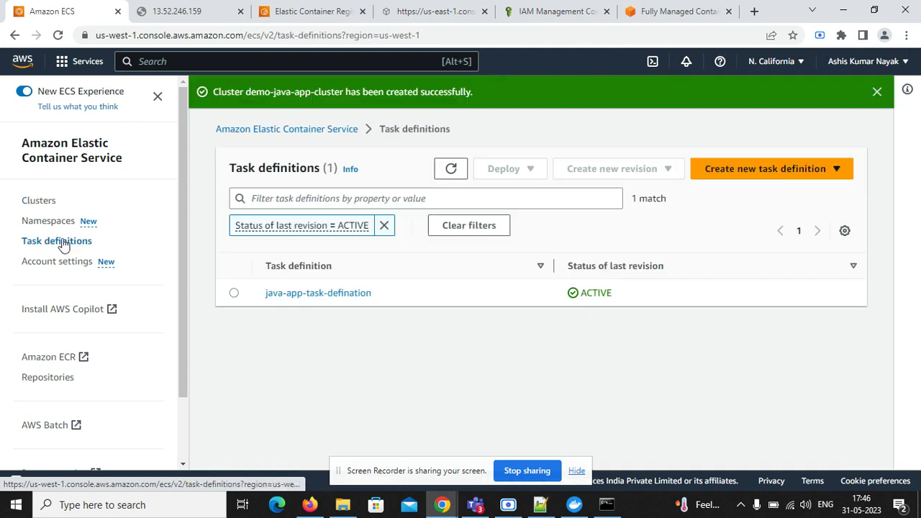
pyautogui.click(725, 172)
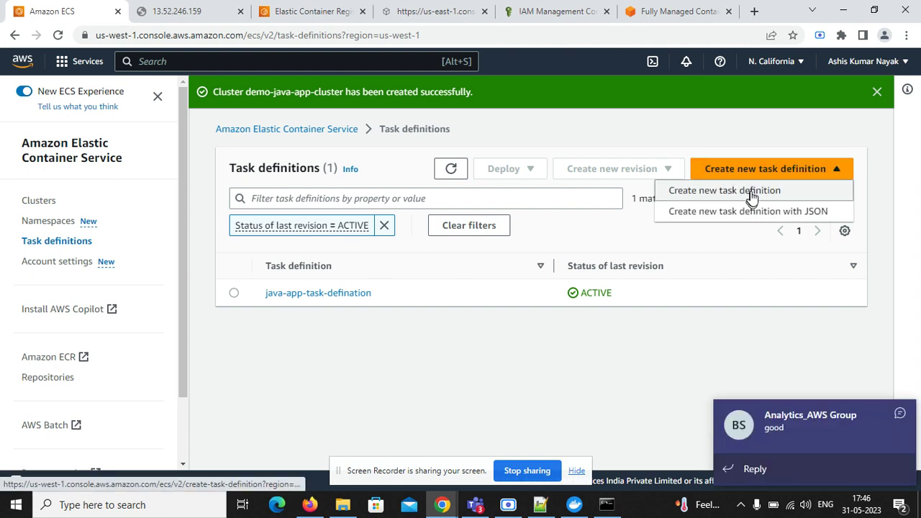
pyautogui.click(751, 193)
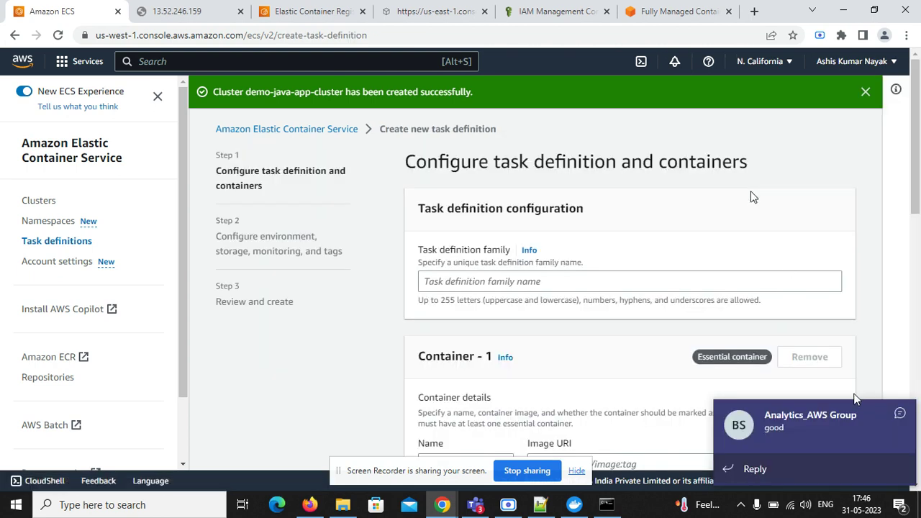
pyautogui.click(904, 418)
pyautogui.click(598, 283)
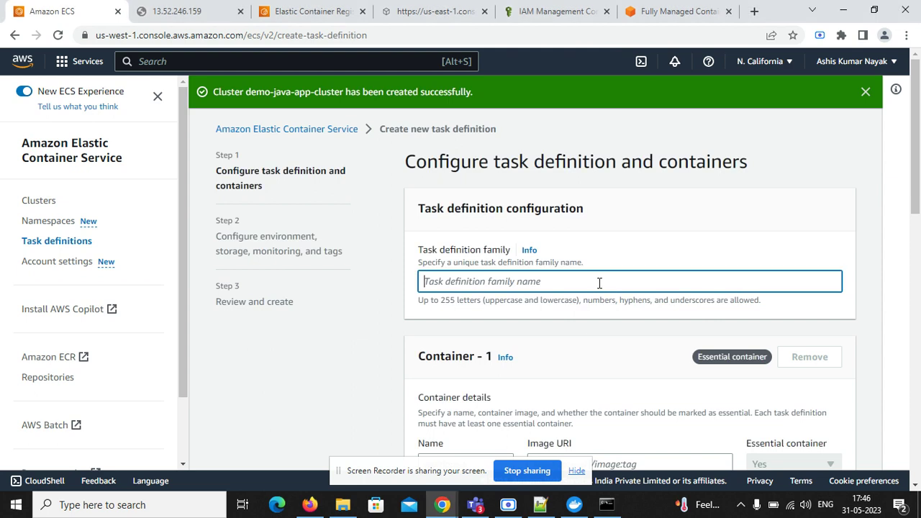
pyautogui.write('java')
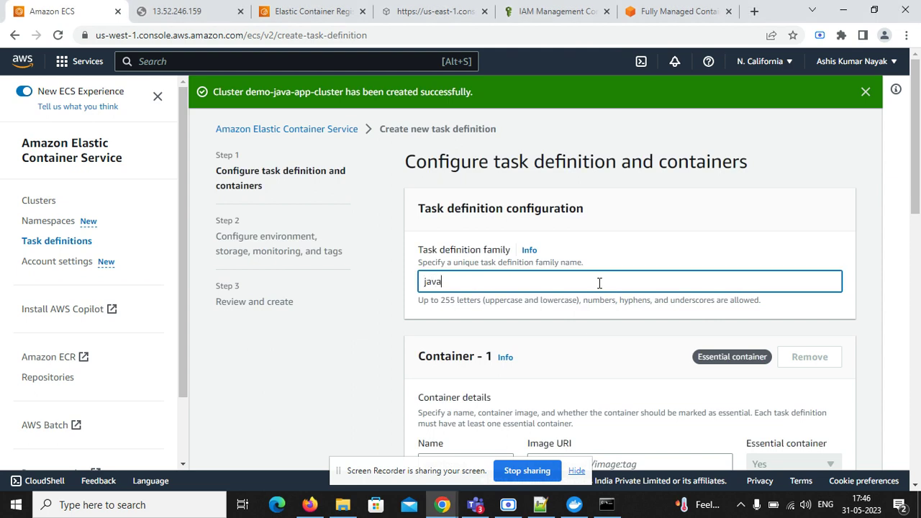
pyautogui.write('-app-task-defination')
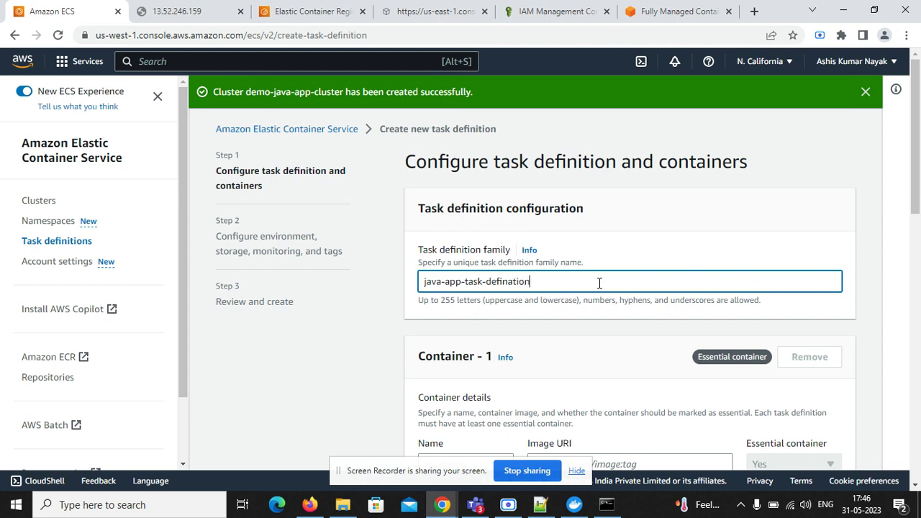
pyautogui.click(775, 229)
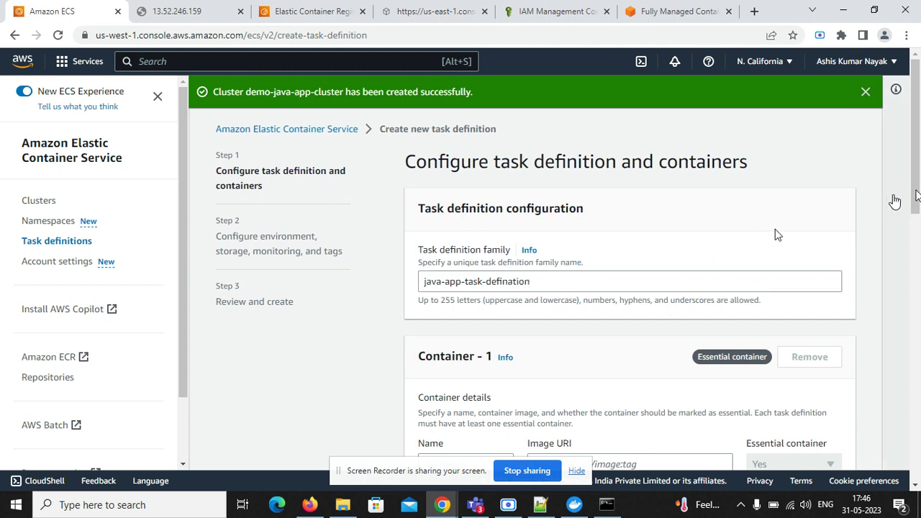
# Name the task definition's first container java-image
pyautogui.moveTo(913, 181); pyautogui.dragTo(916, 261)
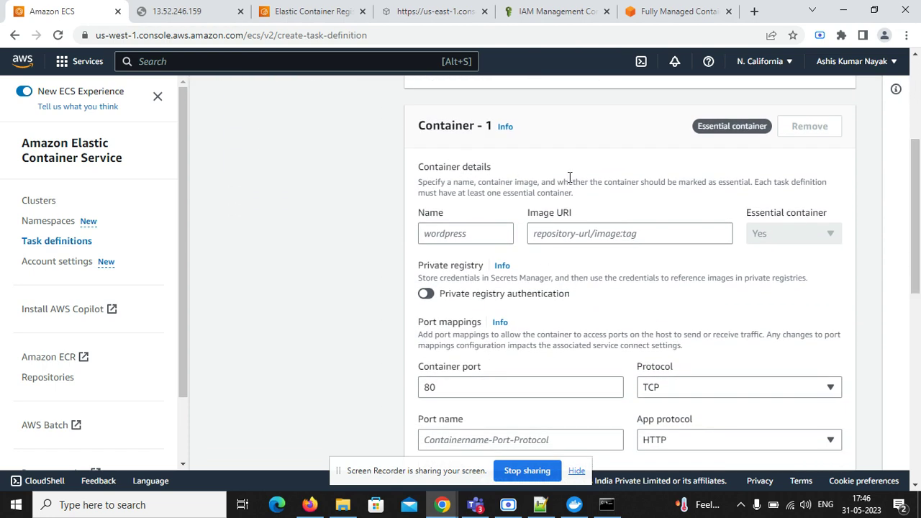
pyautogui.click(485, 234)
pyautogui.write('java-image')
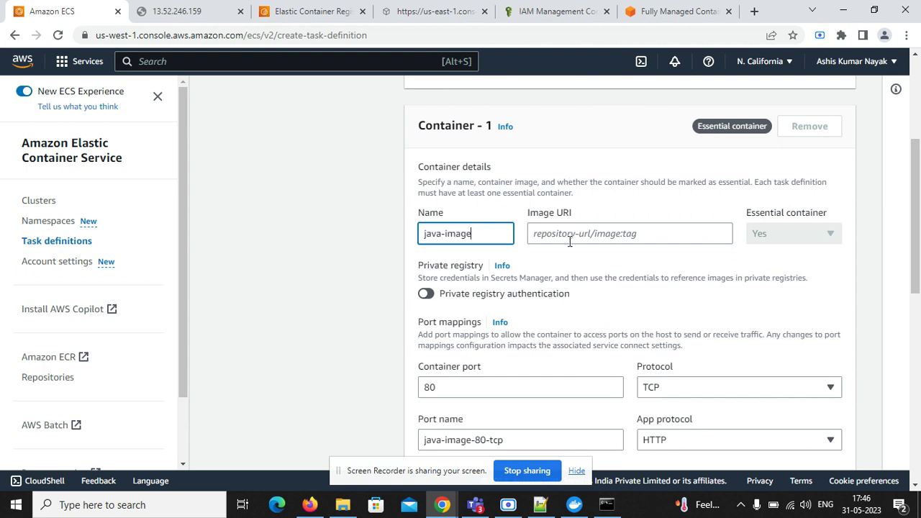
# Copy the URI of the latest image in the javawebapp ECR repository and enter it as the java-image container's image URI
pyautogui.click(316, 11)
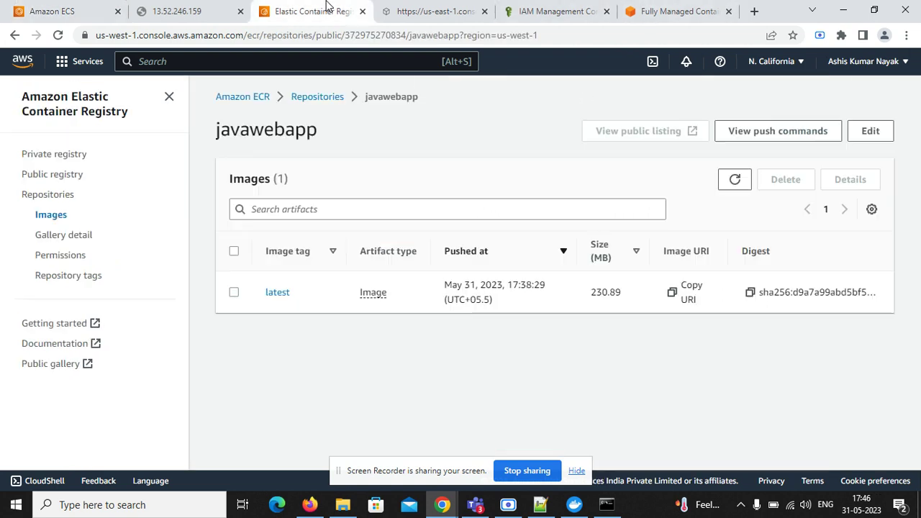
pyautogui.click(673, 293)
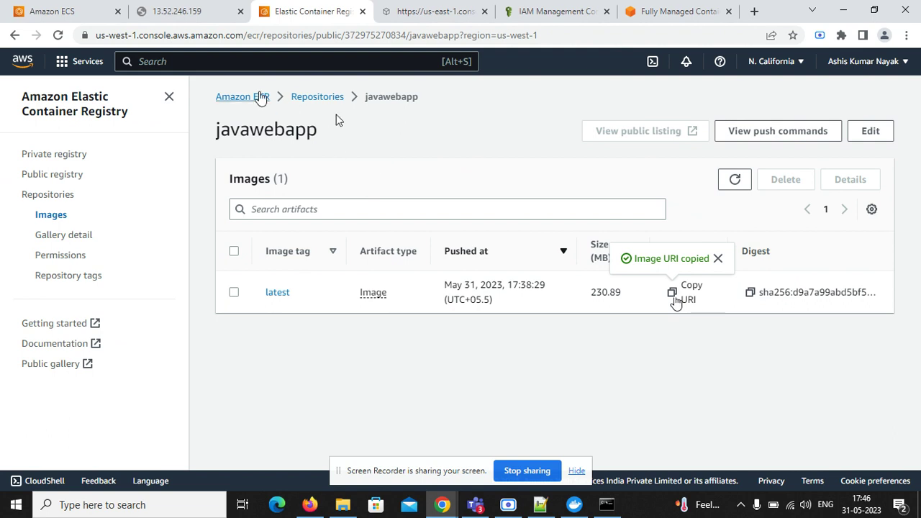
pyautogui.click(48, 8)
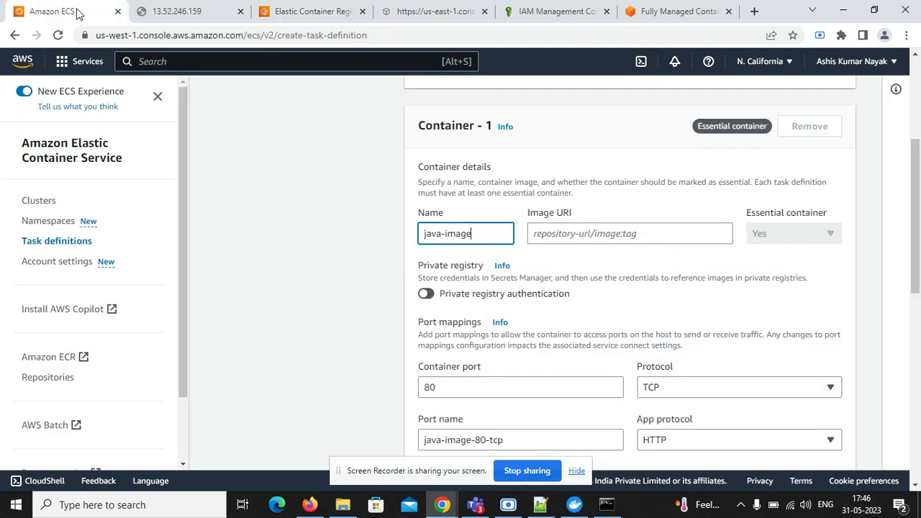
pyautogui.click(567, 235)
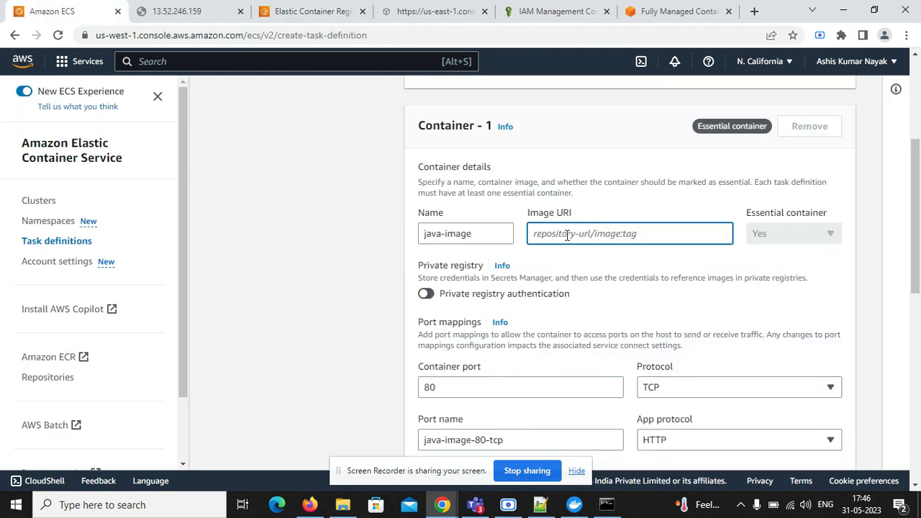
pyautogui.hotkey('ctrl', 'v')
pyautogui.click(665, 263)
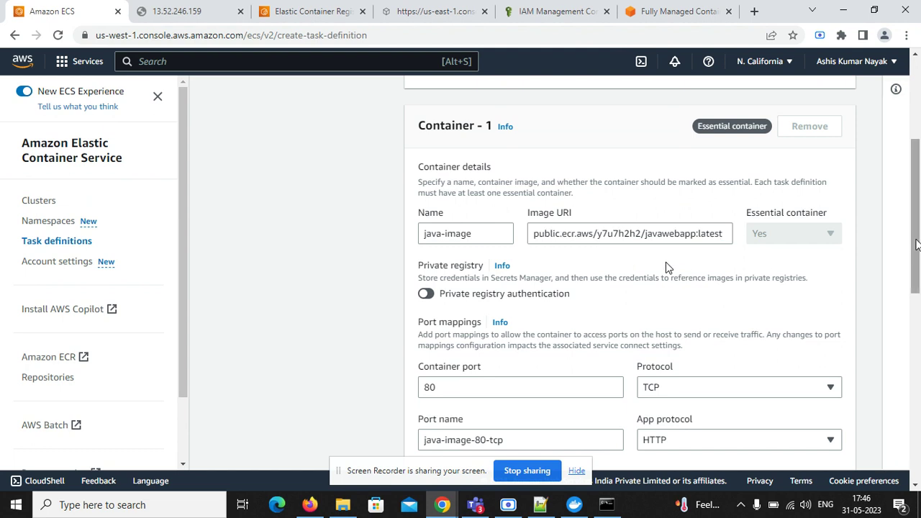
# Add a second port mapping to the container for port 8080 over TCP with HTTP as the app protocol
pyautogui.scroll(-2, 665, 265)
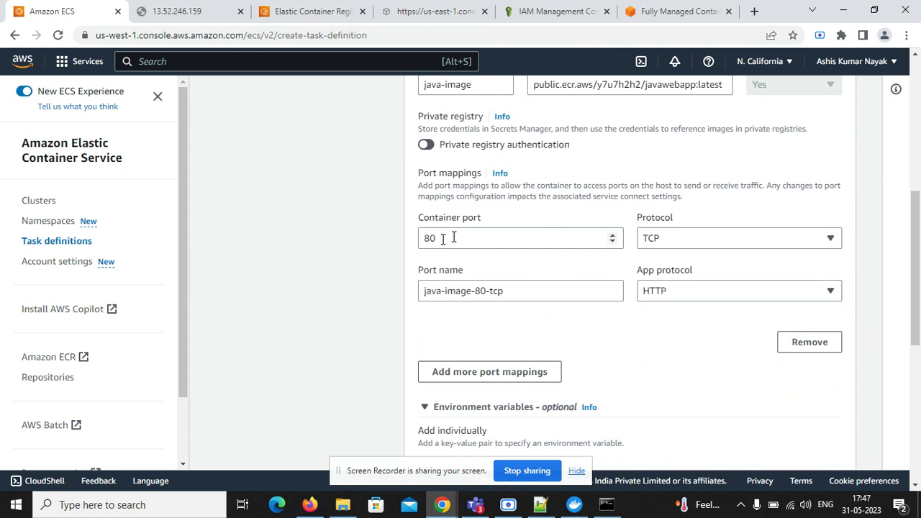
pyautogui.click(490, 371)
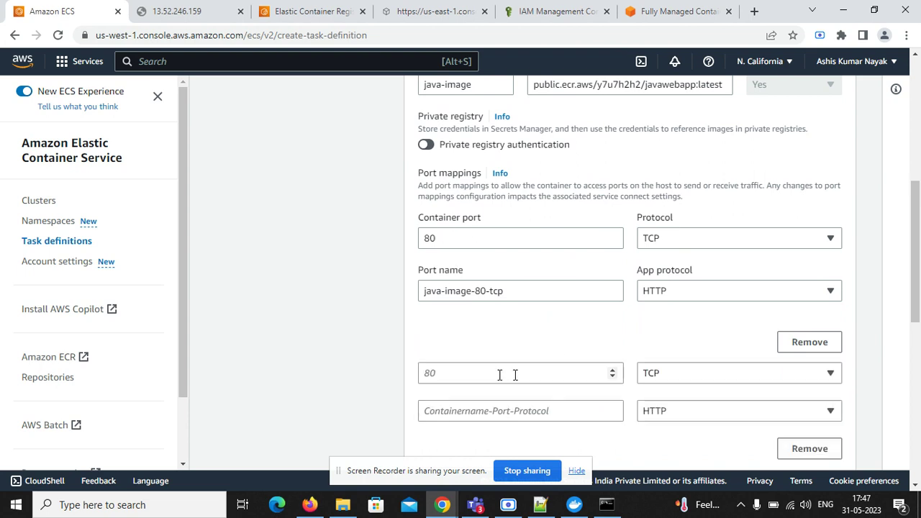
pyautogui.click(484, 376)
pyautogui.write('8080')
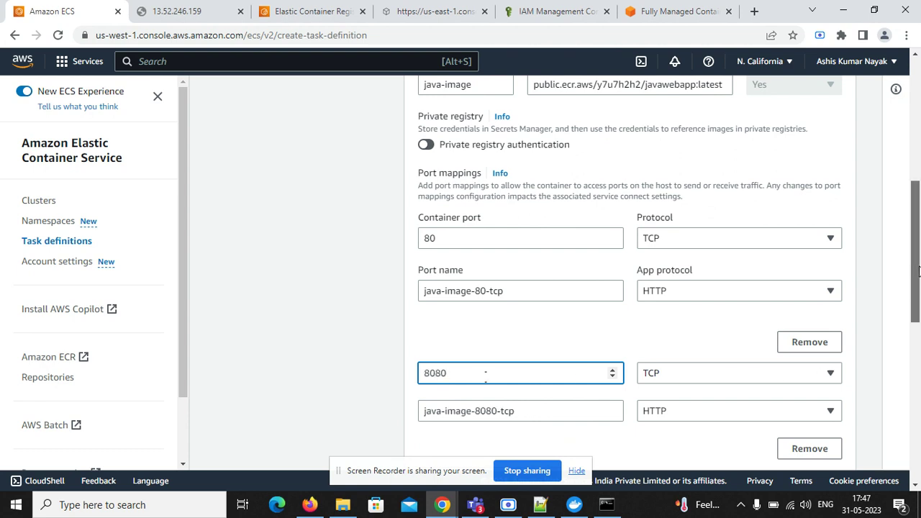
pyautogui.scroll(-2, 715, 190)
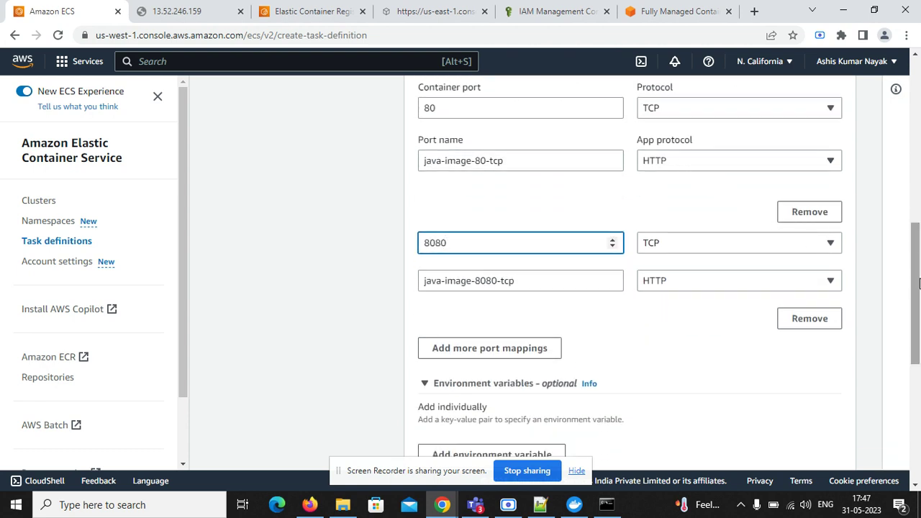
pyautogui.click(669, 292)
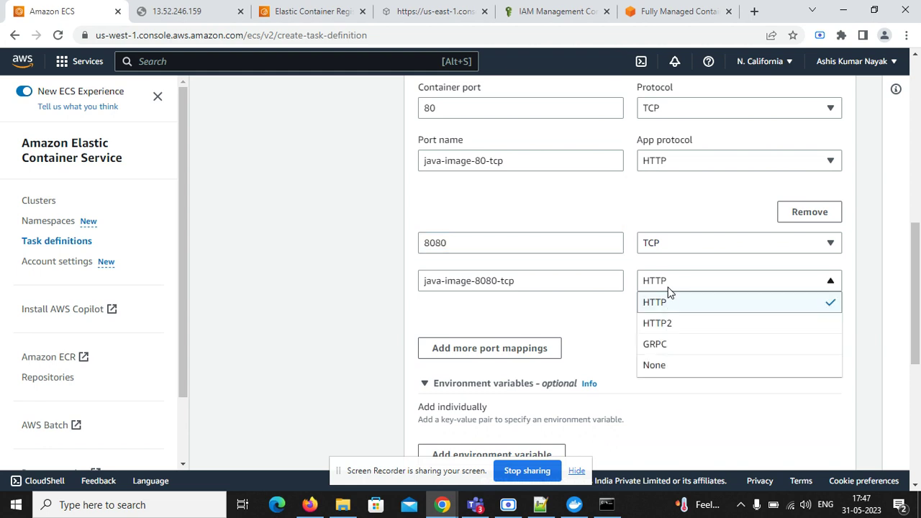
pyautogui.click(667, 302)
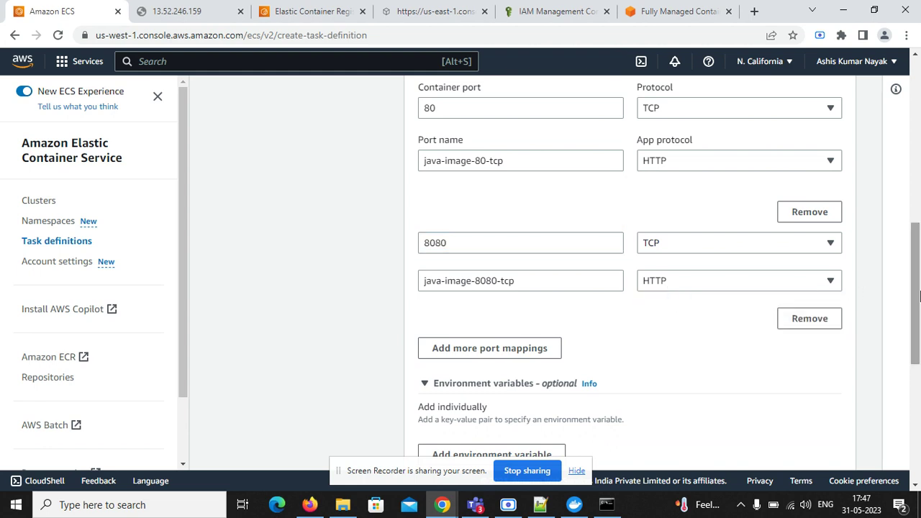
# Leave the container's optional settings unchanged and continue to the environment, storage, monitoring and tags configuration
pyautogui.moveTo(919, 295); pyautogui.dragTo(916, 383)
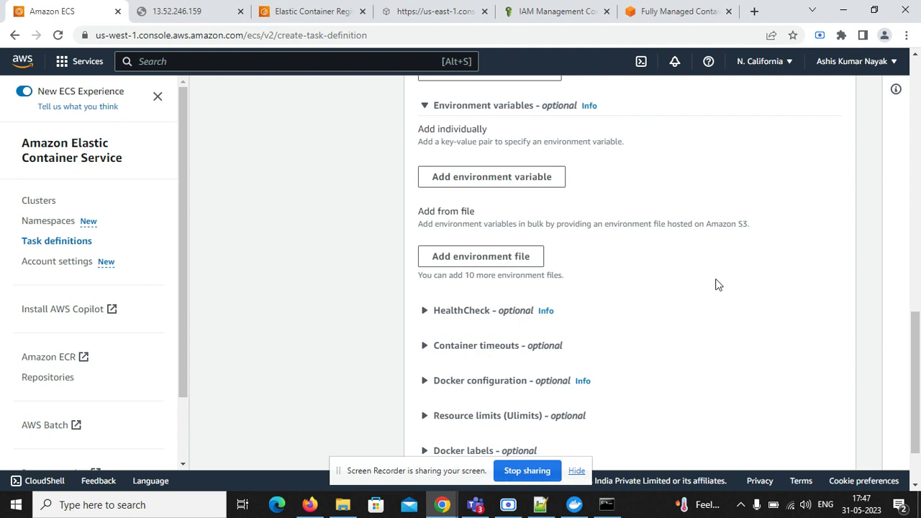
pyautogui.moveTo(919, 349); pyautogui.dragTo(919, 387)
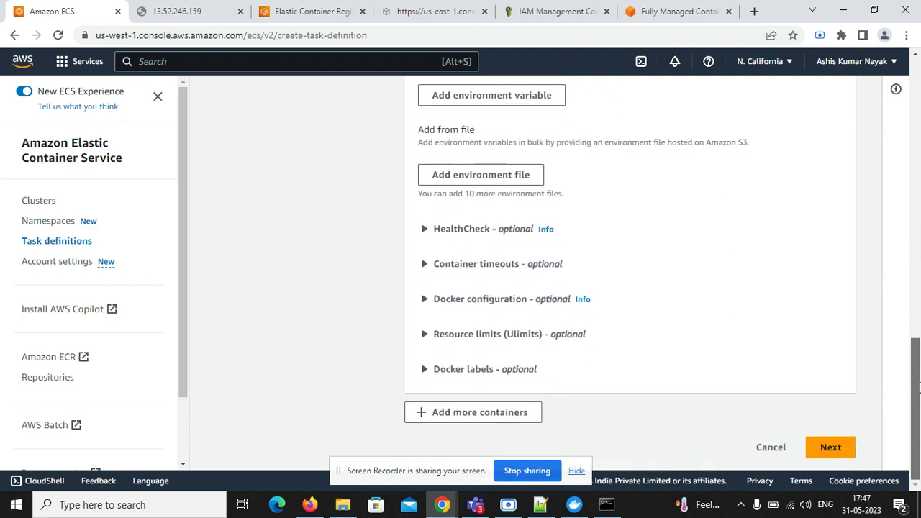
pyautogui.click(832, 447)
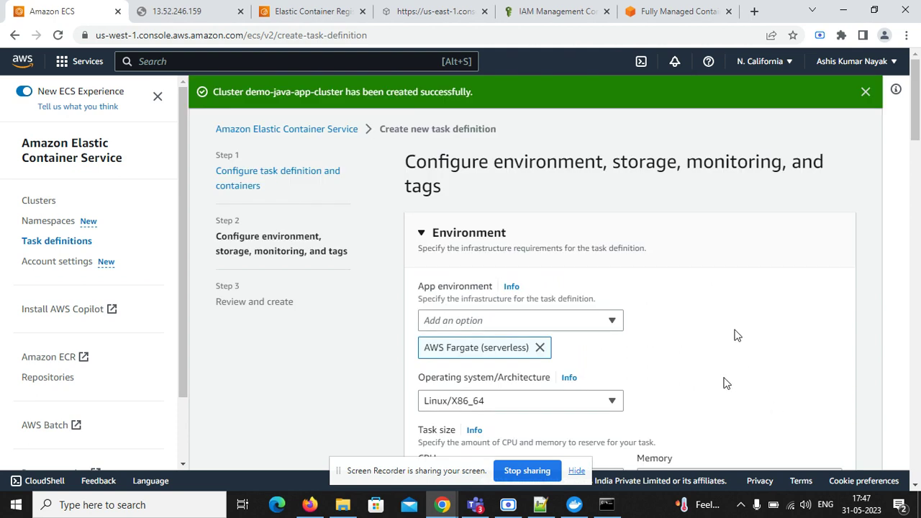
# Review the app environment, operating system, task size and task role options without changing them
pyautogui.moveTo(917, 113); pyautogui.dragTo(917, 146)
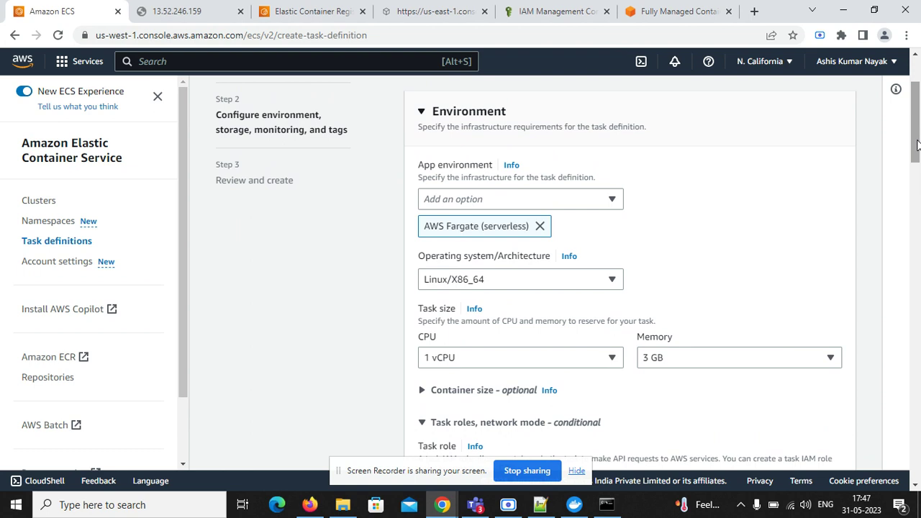
pyautogui.click(608, 205)
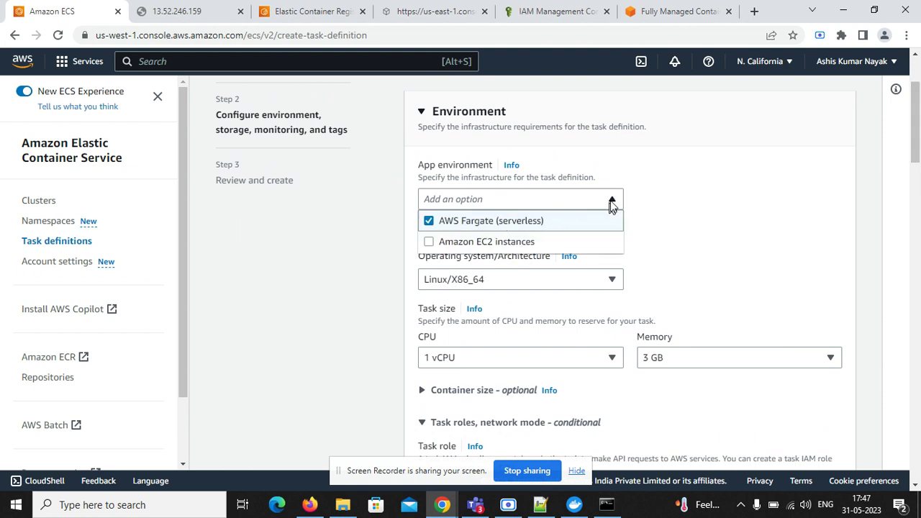
pyautogui.click(610, 203)
pyautogui.moveTo(917, 137); pyautogui.dragTo(917, 160)
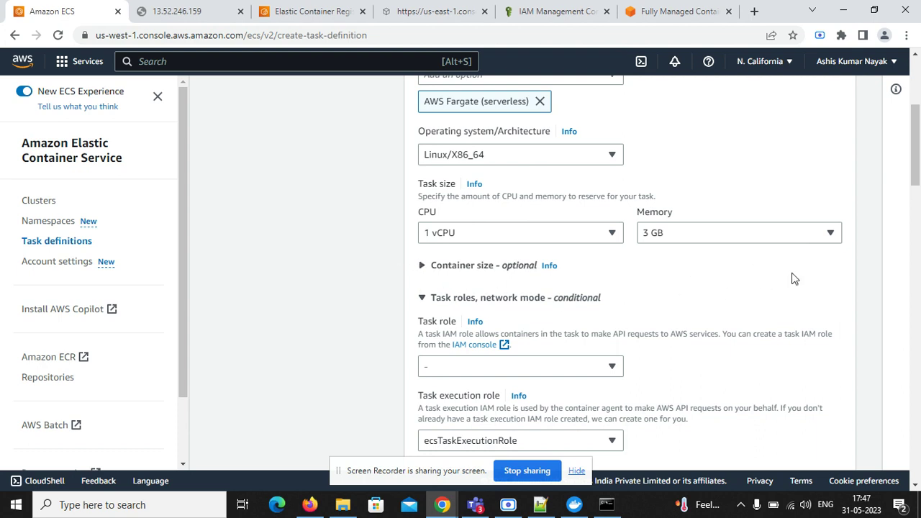
pyautogui.moveTo(918, 158); pyautogui.dragTo(918, 171)
pyautogui.click(605, 217)
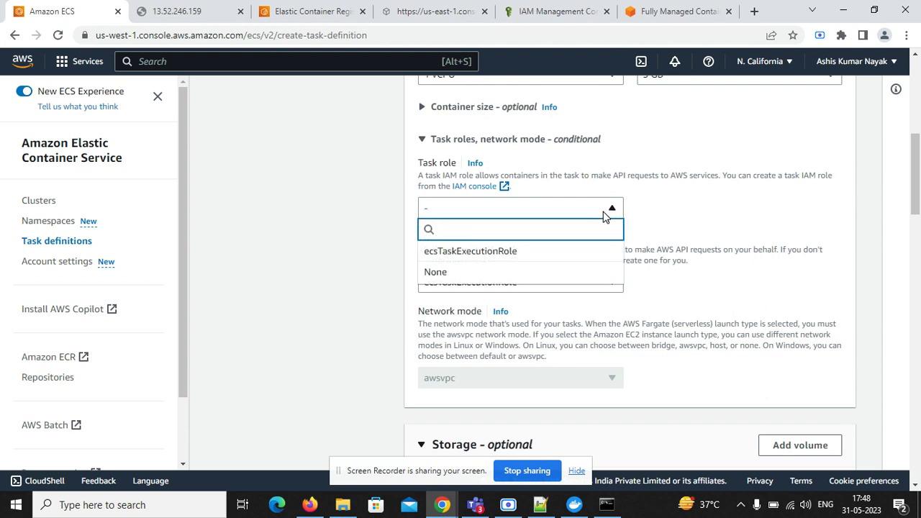
pyautogui.click(705, 213)
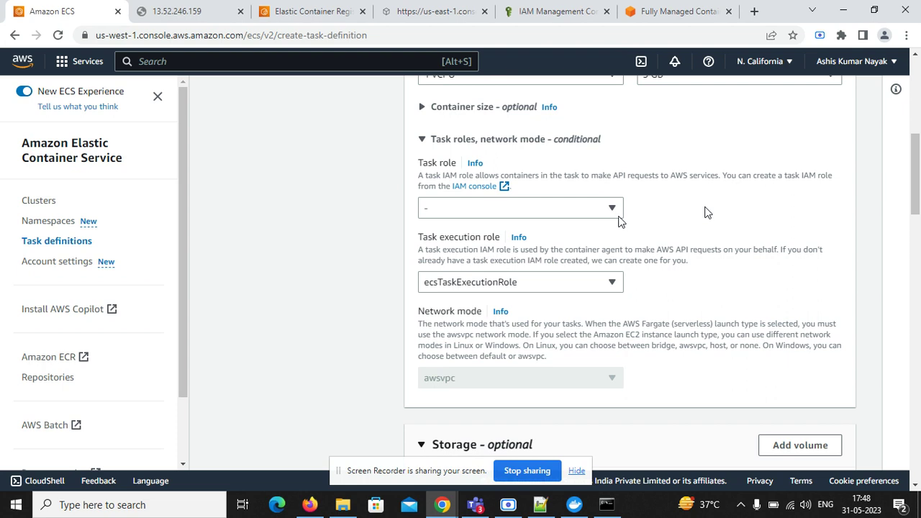
# Open the IAM console's roles, search for ecs, and examine the permissions policies of ecsTaskExecutionRole
pyautogui.click(473, 186)
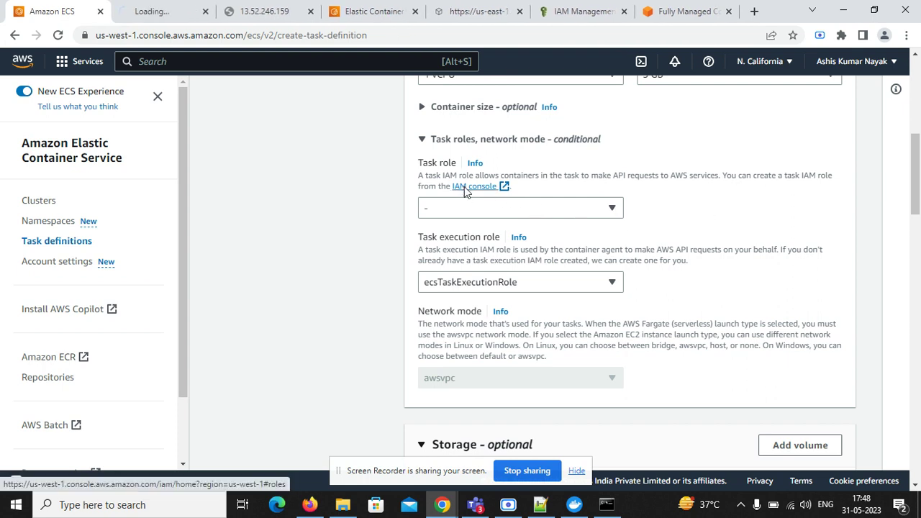
pyautogui.click(150, 9)
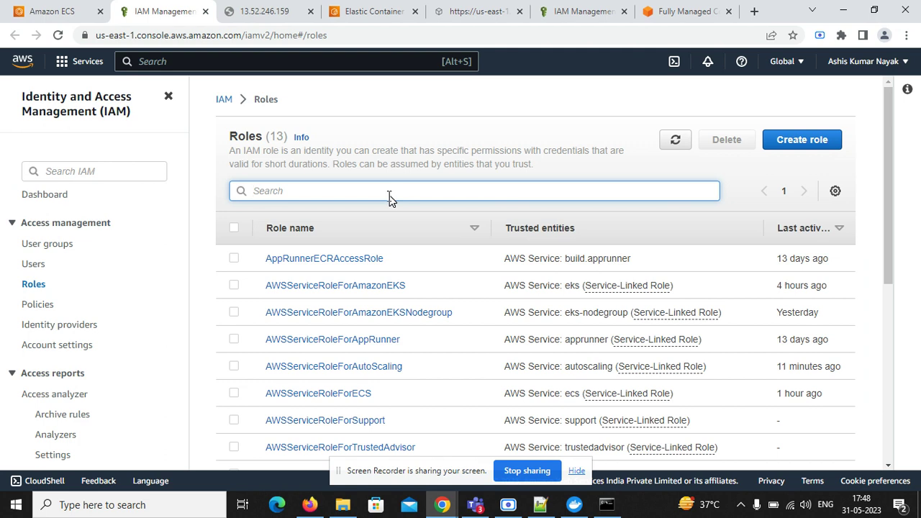
pyautogui.write('ec')
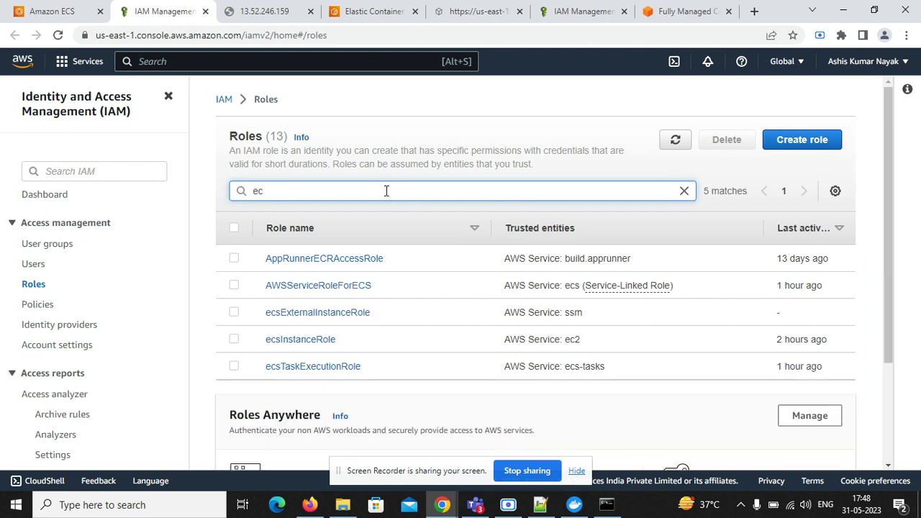
pyautogui.write('s')
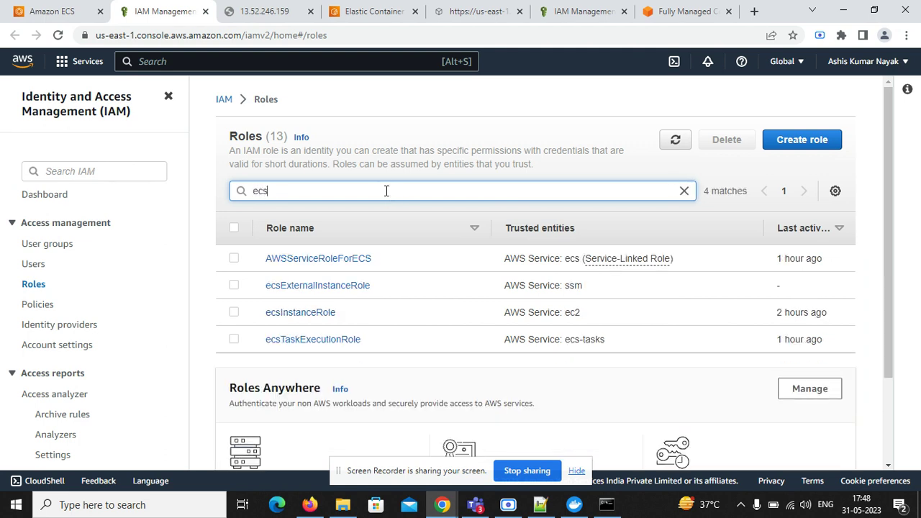
pyautogui.click(322, 341)
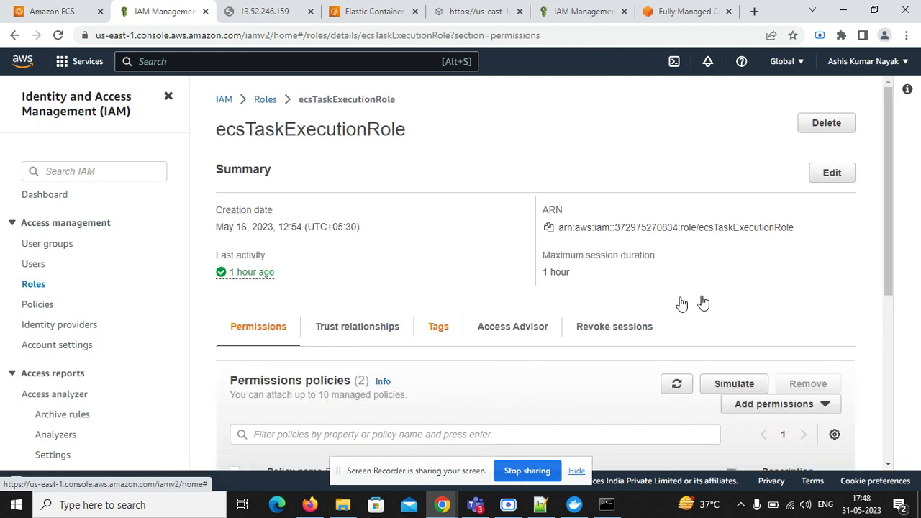
pyautogui.moveTo(890, 149); pyautogui.dragTo(887, 263)
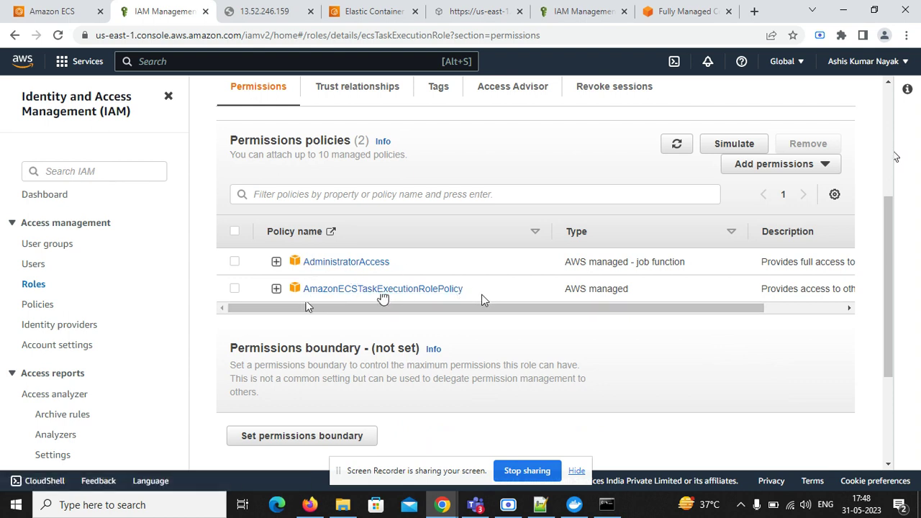
pyautogui.moveTo(888, 298); pyautogui.dragTo(881, 165)
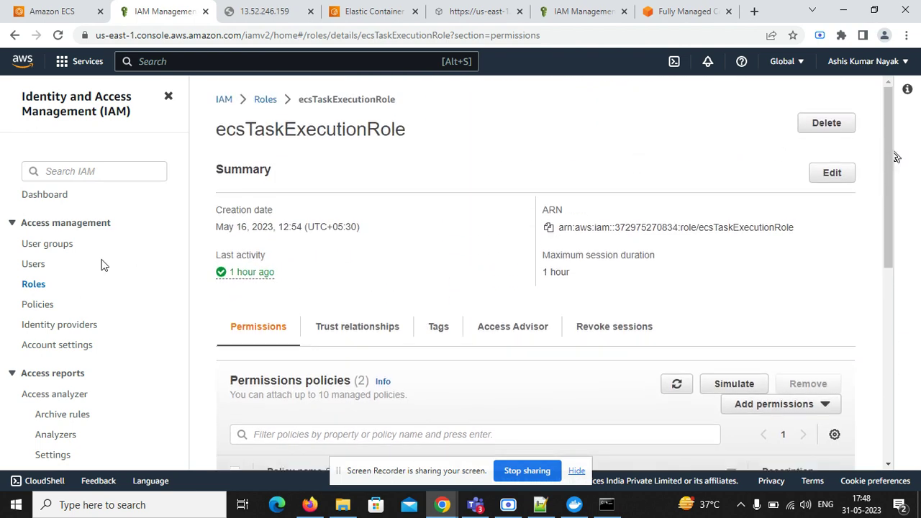
# Go back to the IAM role list, find ecsTaskExecutionRole with ecs again, and check its attached AmazonECSTaskExecutionRolePolicy
pyautogui.click(33, 283)
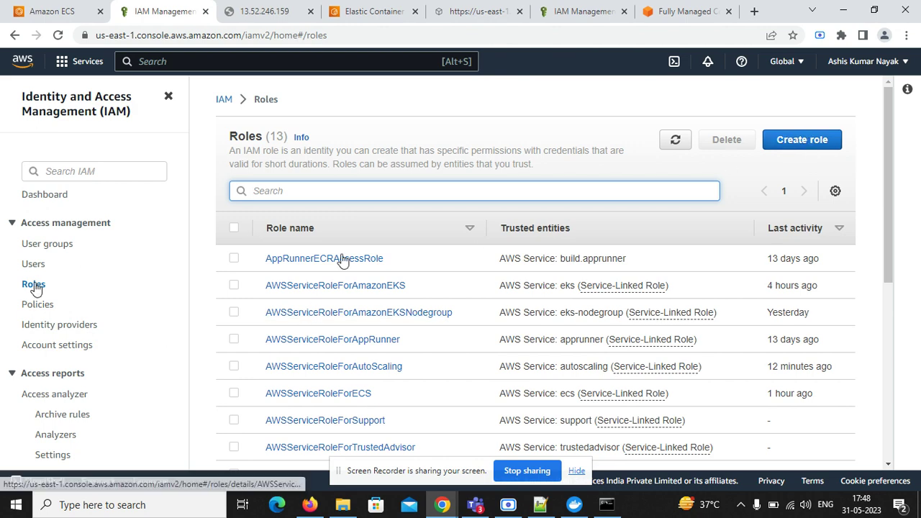
pyautogui.write('ecs')
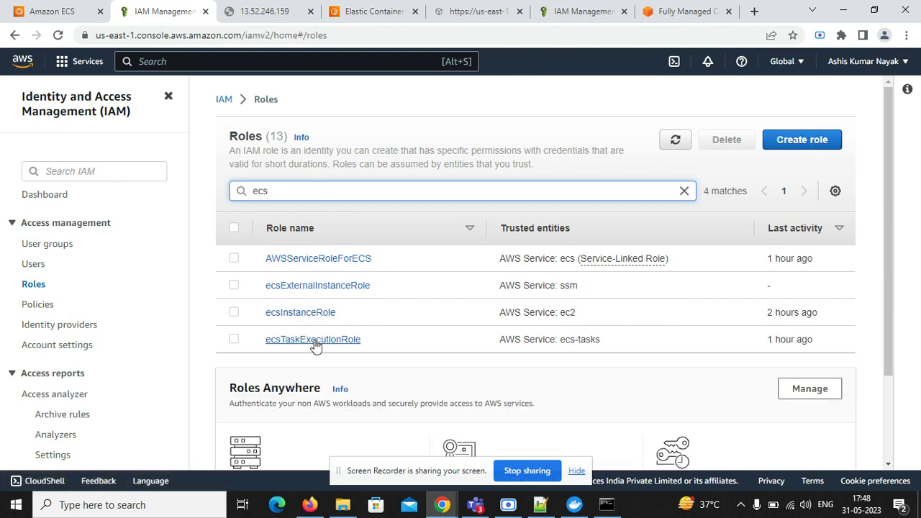
pyautogui.click(315, 341)
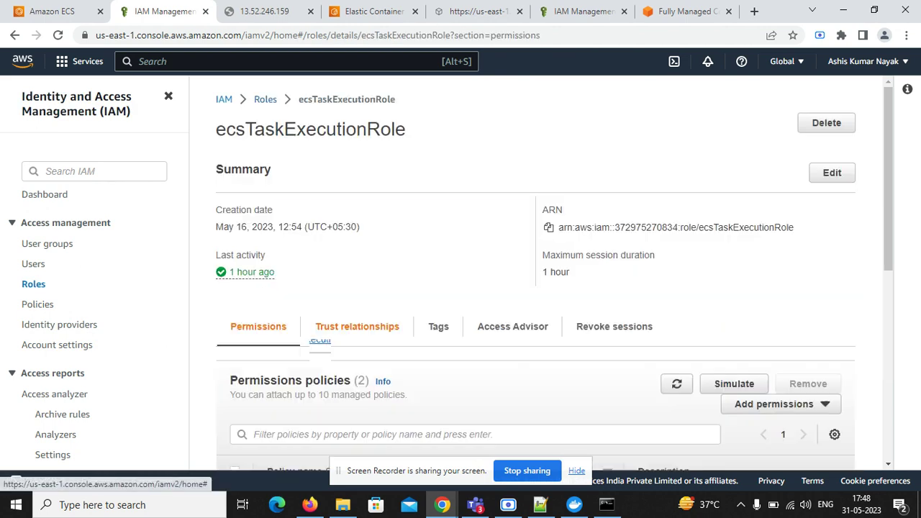
pyautogui.scroll(-4, 888, 293)
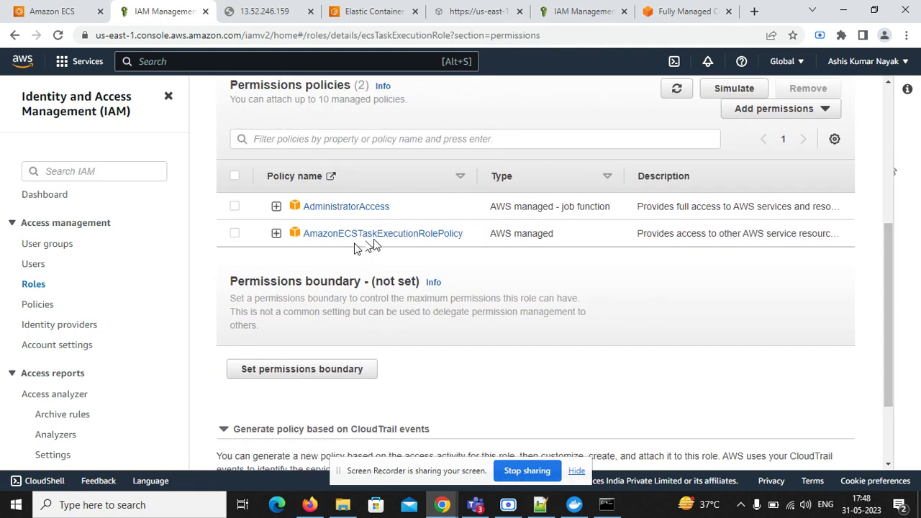
pyautogui.moveTo(470, 235); pyautogui.dragTo(303, 240)
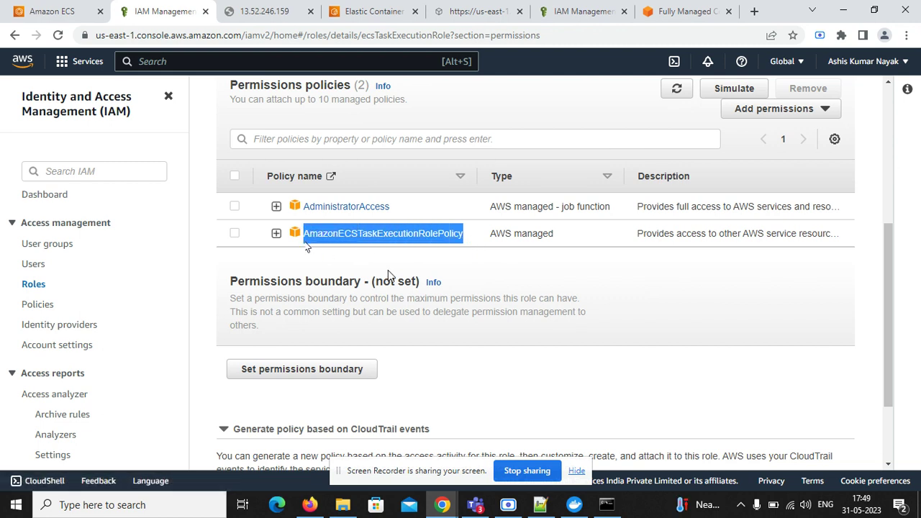
pyautogui.click(889, 216)
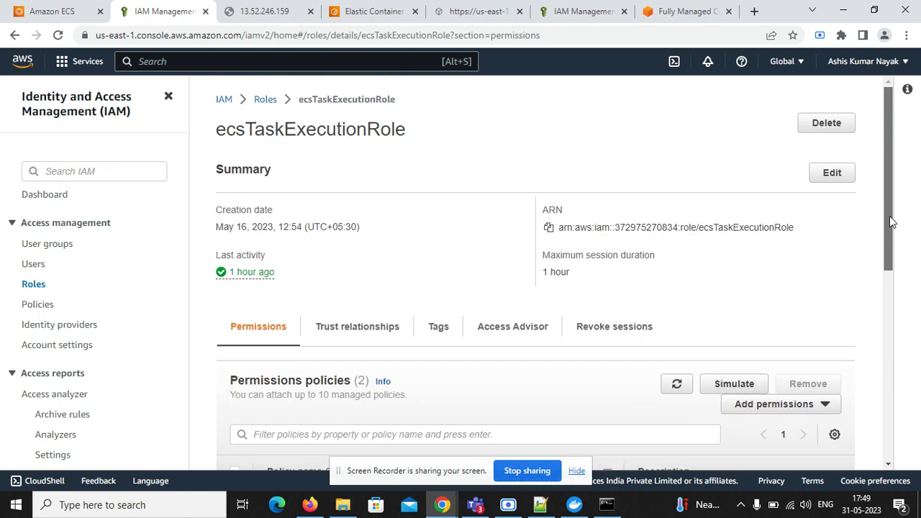
# Return to the ECS task definition and select ecsTaskExecutionRole as the task execution role
pyautogui.click(37, 10)
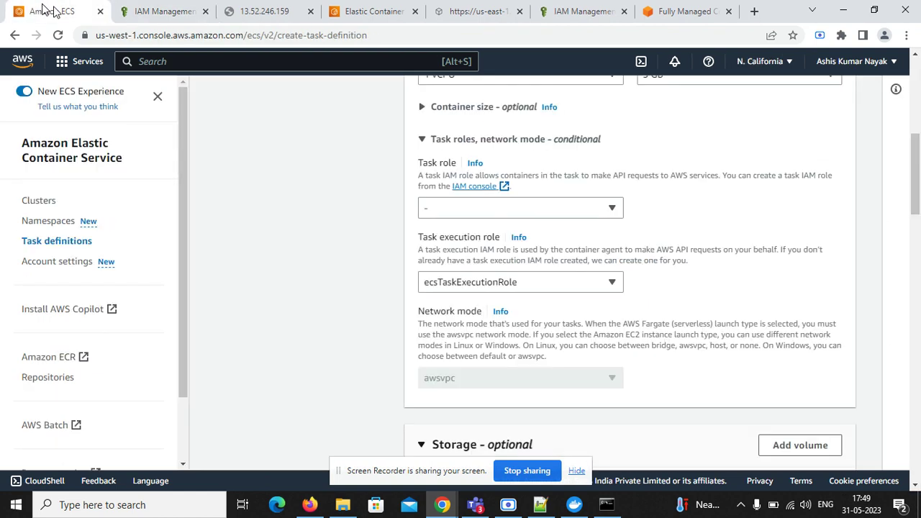
pyautogui.click(601, 286)
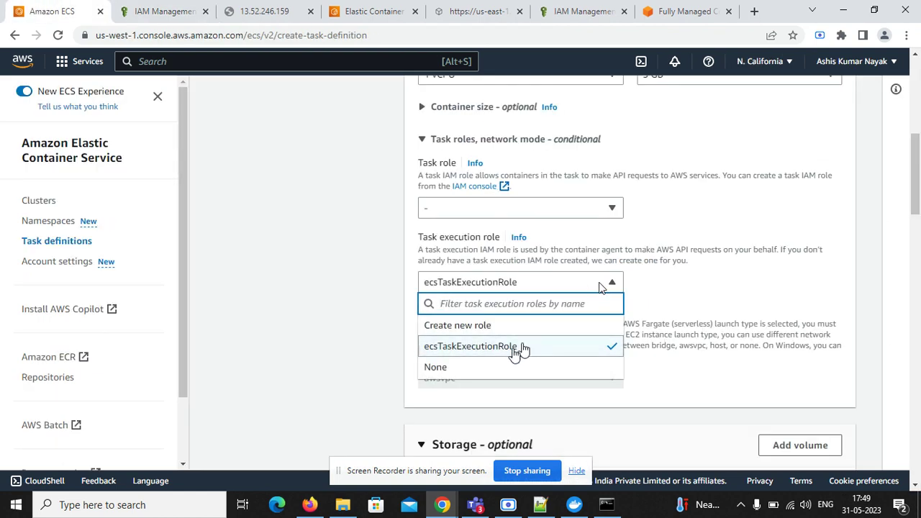
pyautogui.click(513, 350)
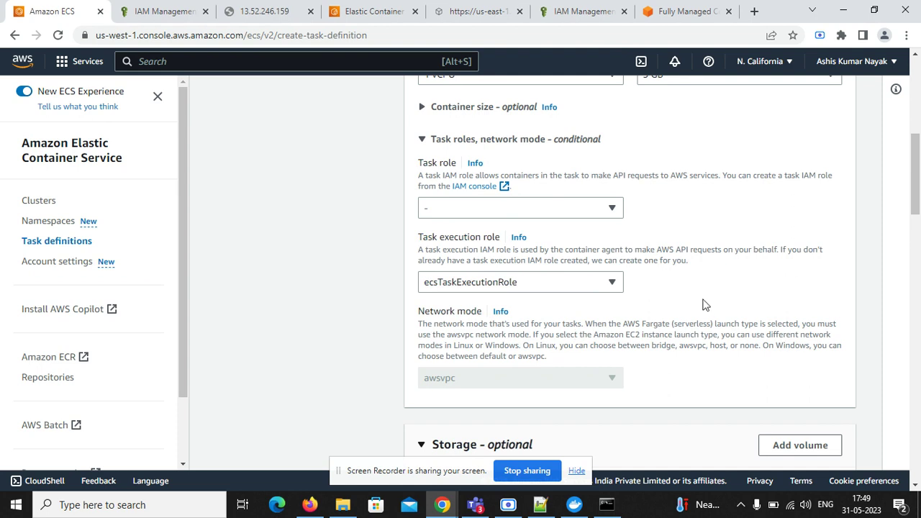
# Set the task role to ecsTaskExecutionRole and disable log collection for the task definition
pyautogui.click(608, 208)
pyautogui.click(522, 252)
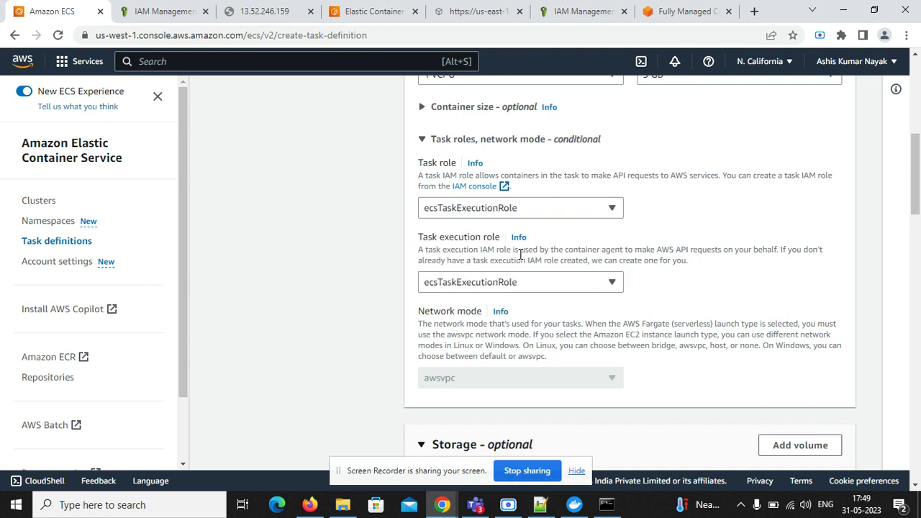
pyautogui.moveTo(916, 199); pyautogui.dragTo(916, 342)
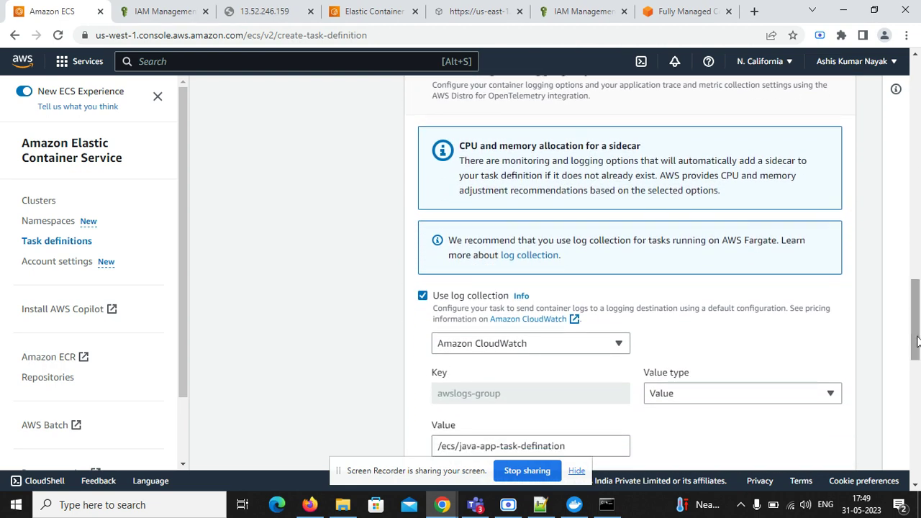
pyautogui.click(423, 297)
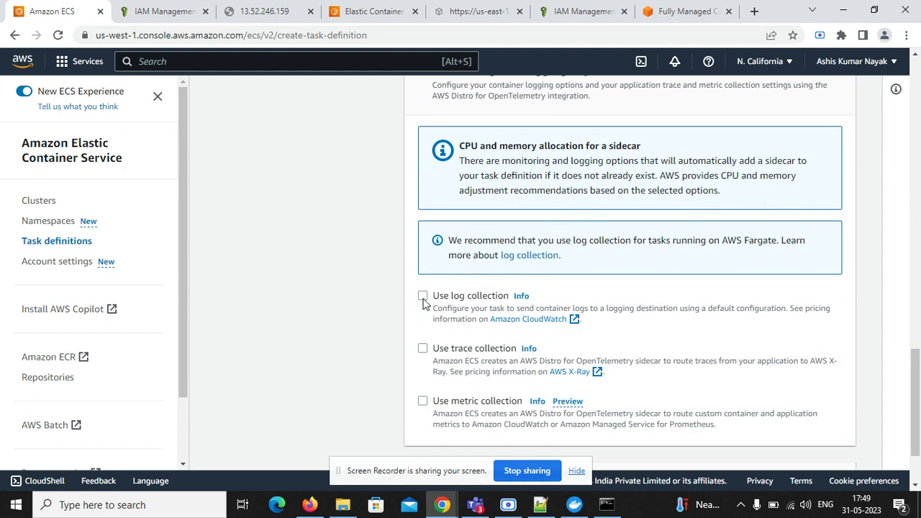
# Proceed to the review of the java-app-task-defination configuration and create the task definition
pyautogui.moveTo(914, 376); pyautogui.dragTo(918, 439)
pyautogui.click(830, 447)
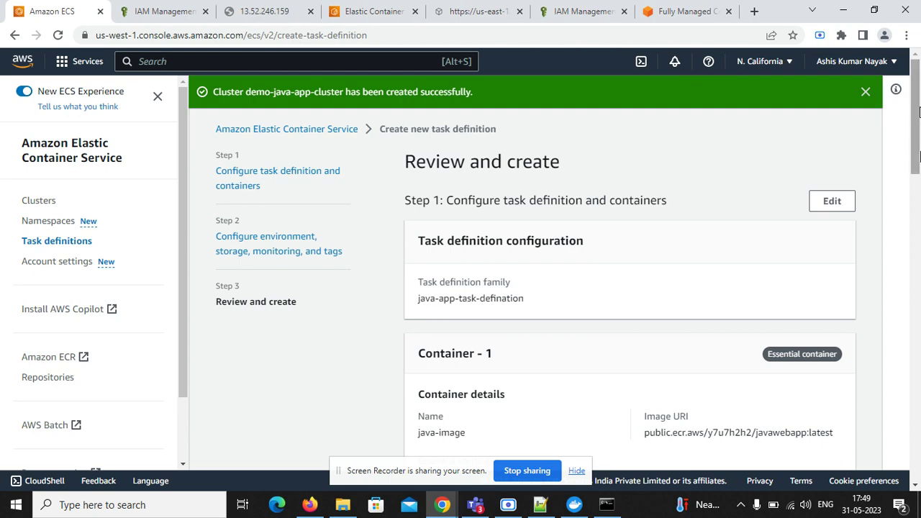
pyautogui.moveTo(916, 108); pyautogui.dragTo(916, 435)
pyautogui.click(834, 454)
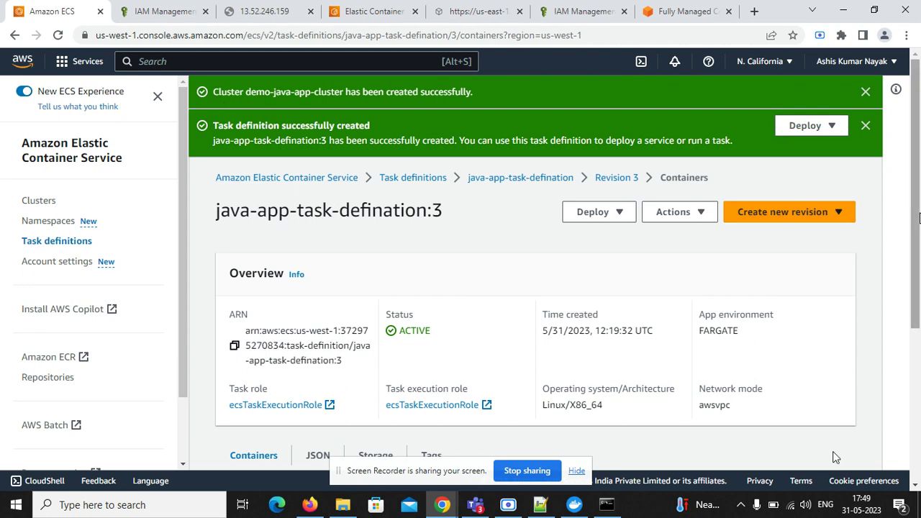
pyautogui.moveTo(917, 201); pyautogui.dragTo(917, 351)
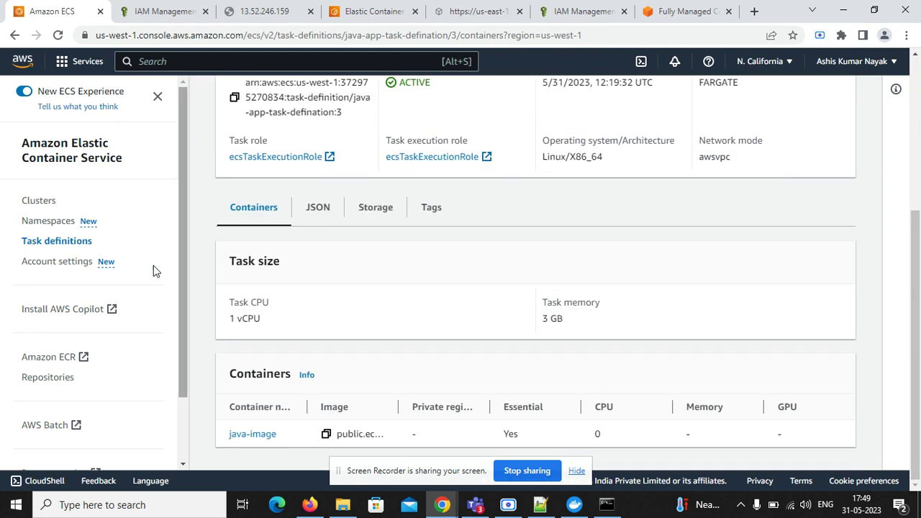
# Open demo-java-app-cluster from the cluster list and start creating a service in it
pyautogui.click(42, 204)
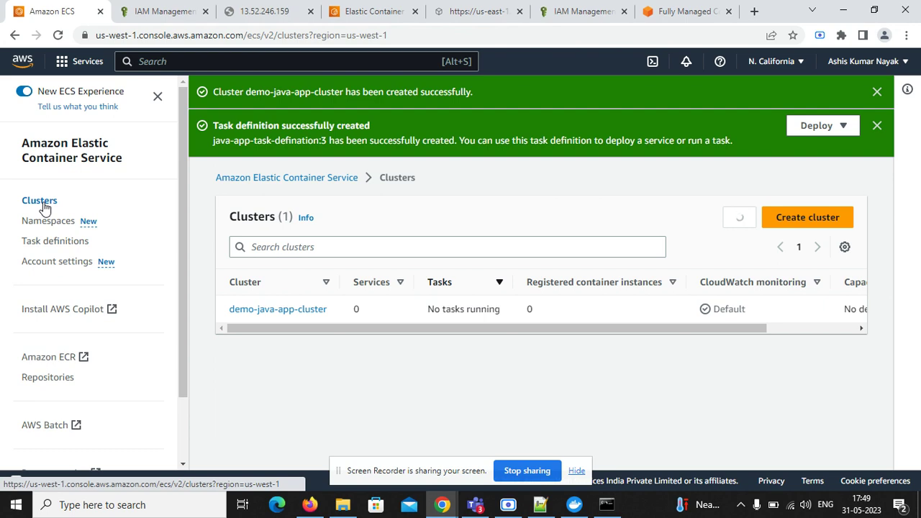
pyautogui.click(283, 310)
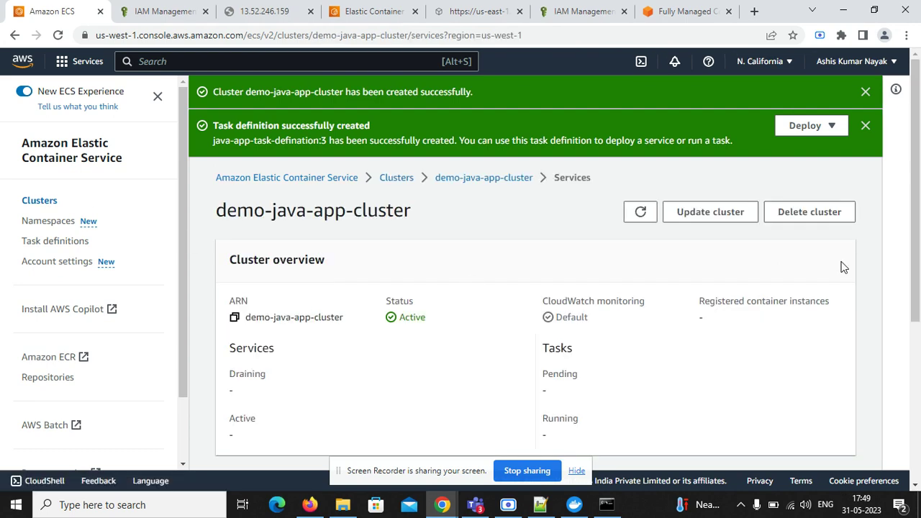
pyautogui.scroll(-4, 694, 273)
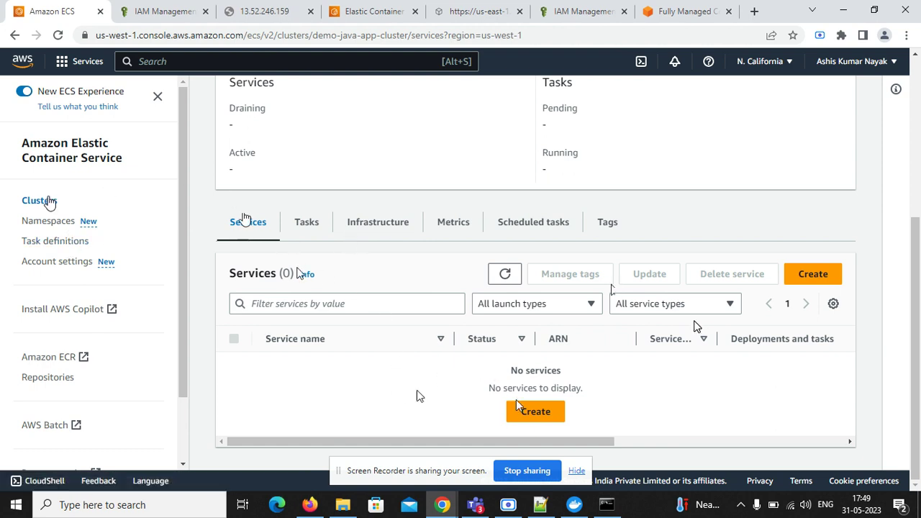
pyautogui.click(532, 410)
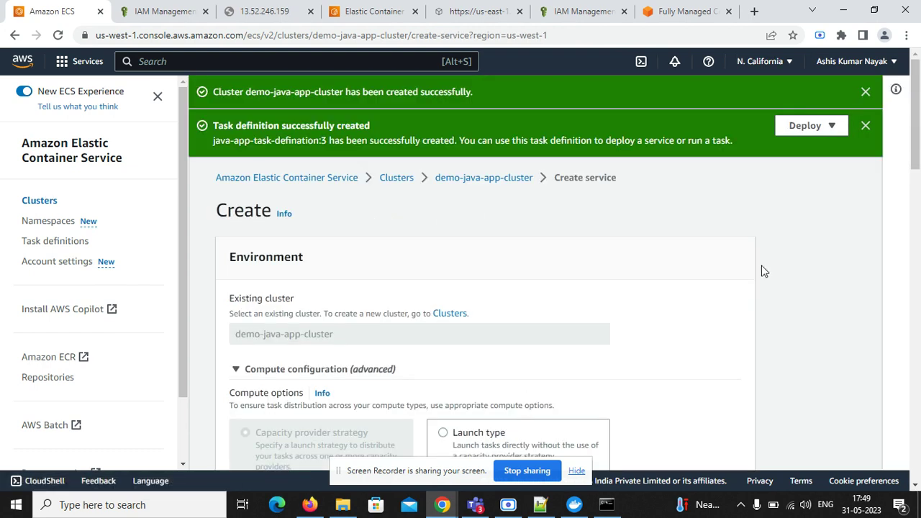
# Switch the compute options from capacity provider strategy to launch type, with FARGATE as the launch type
pyautogui.moveTo(917, 164); pyautogui.dragTo(918, 197)
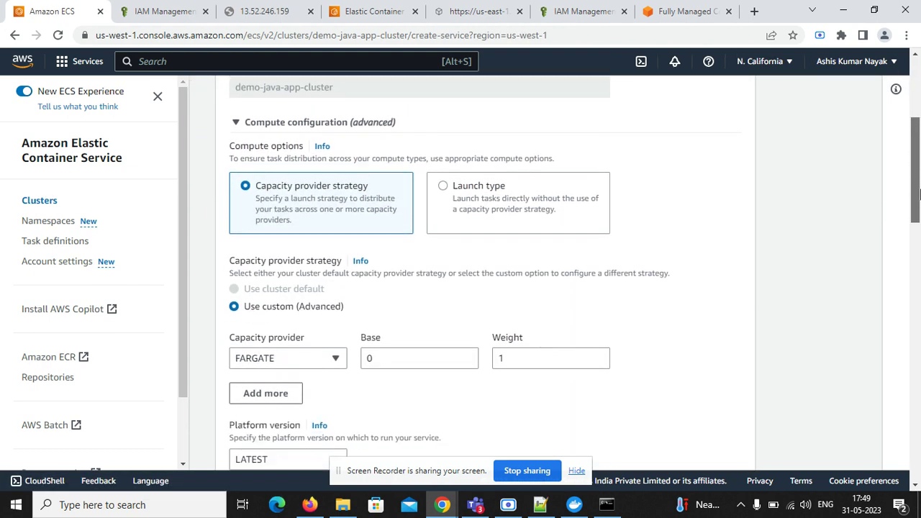
pyautogui.click(520, 208)
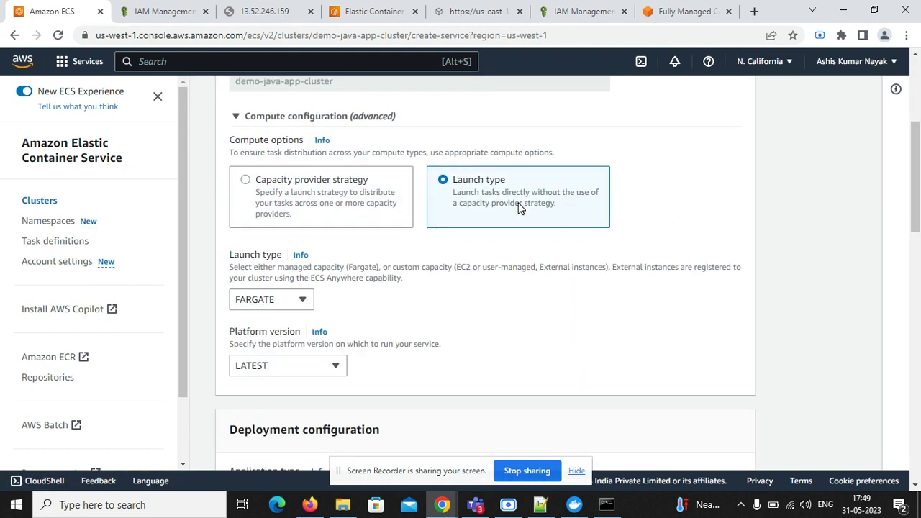
pyautogui.click(305, 308)
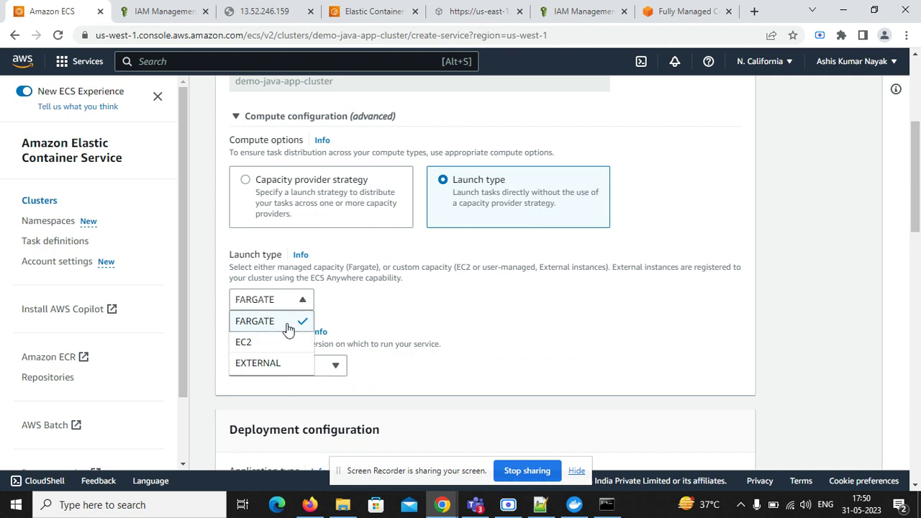
pyautogui.click(288, 327)
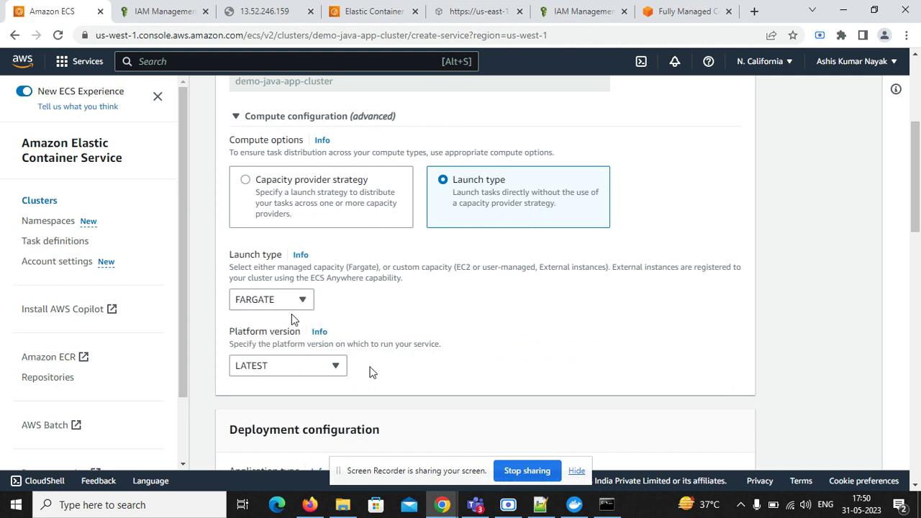
# Set the application type to Task and select java-app-task-defination as the task definition family
pyautogui.scroll(-2, 917, 226)
pyautogui.moveTo(917, 226); pyautogui.dragTo(917, 286)
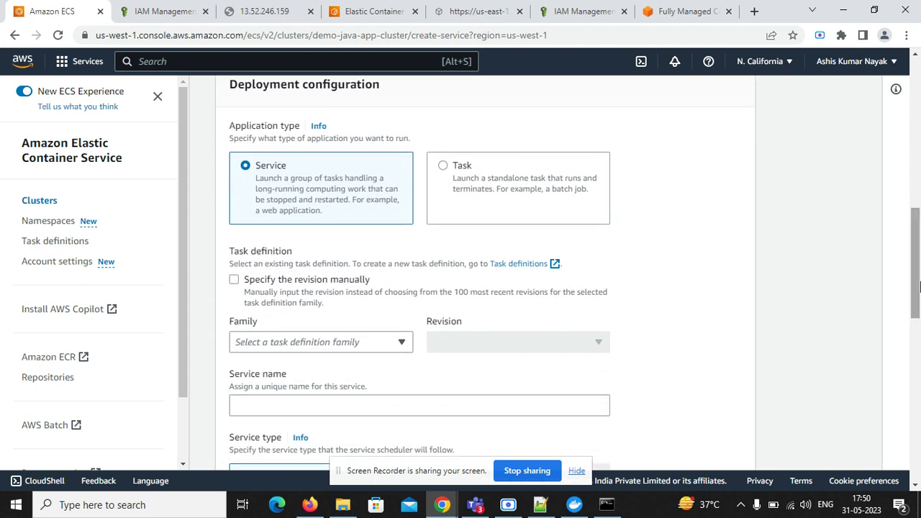
pyautogui.scroll(-1, 919, 286)
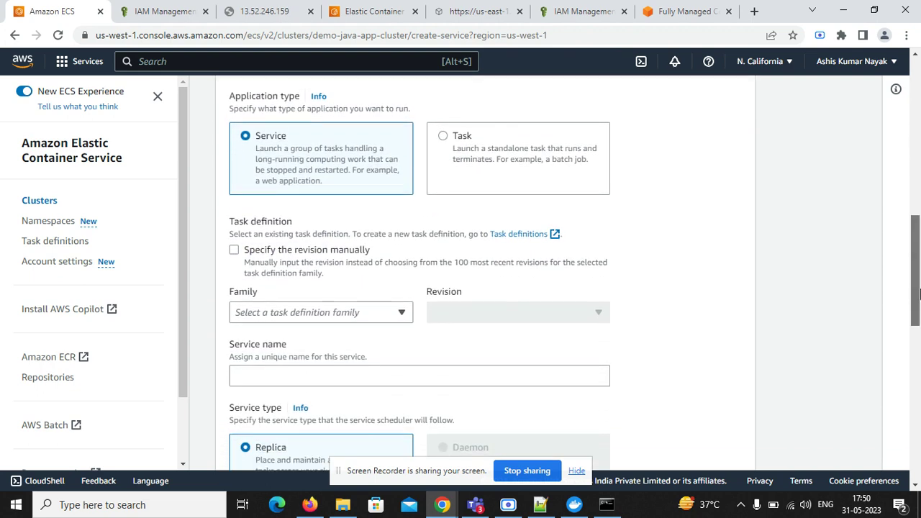
pyautogui.click(460, 144)
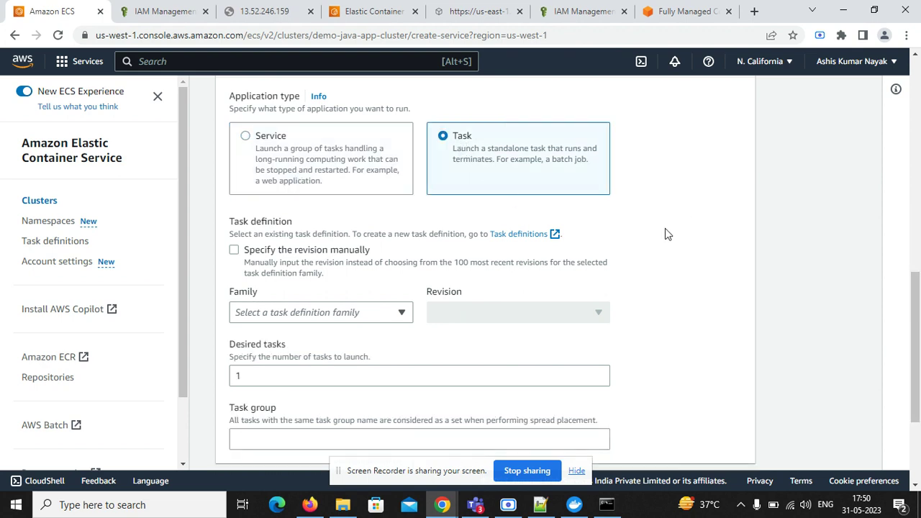
pyautogui.scroll(-1, 917, 353)
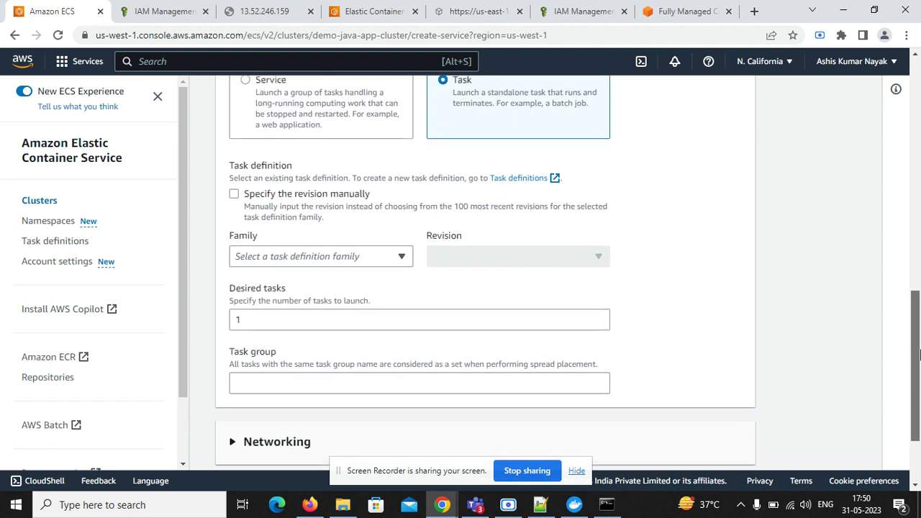
pyautogui.click(354, 244)
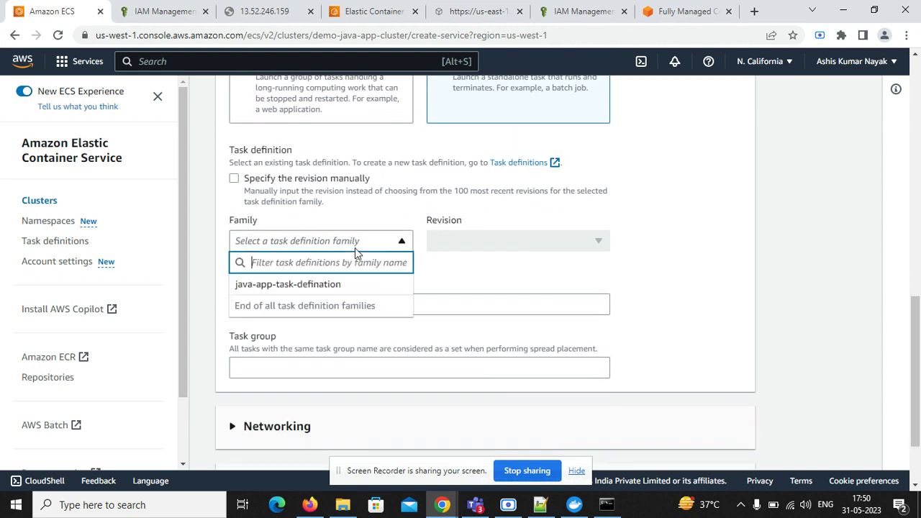
pyautogui.click(365, 288)
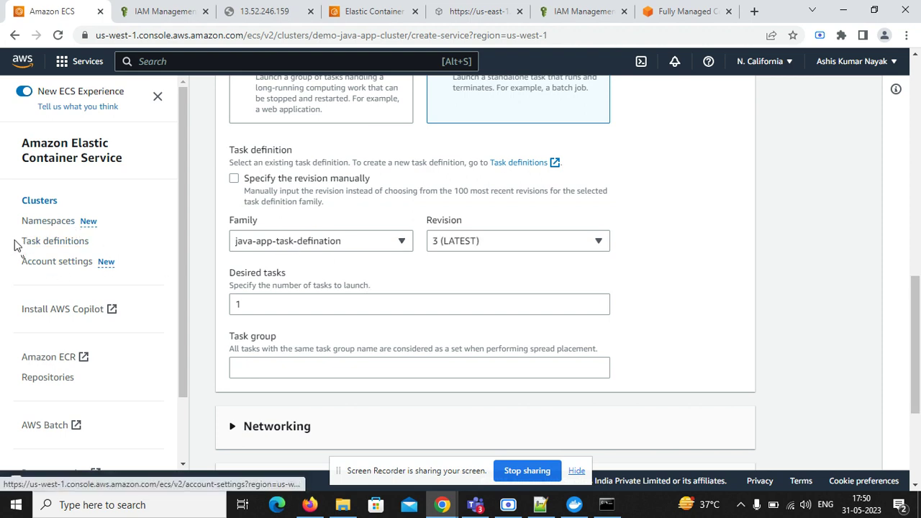
# Expand the networking settings and choose to create a new security group for the task
pyautogui.moveTo(917, 310); pyautogui.dragTo(918, 325)
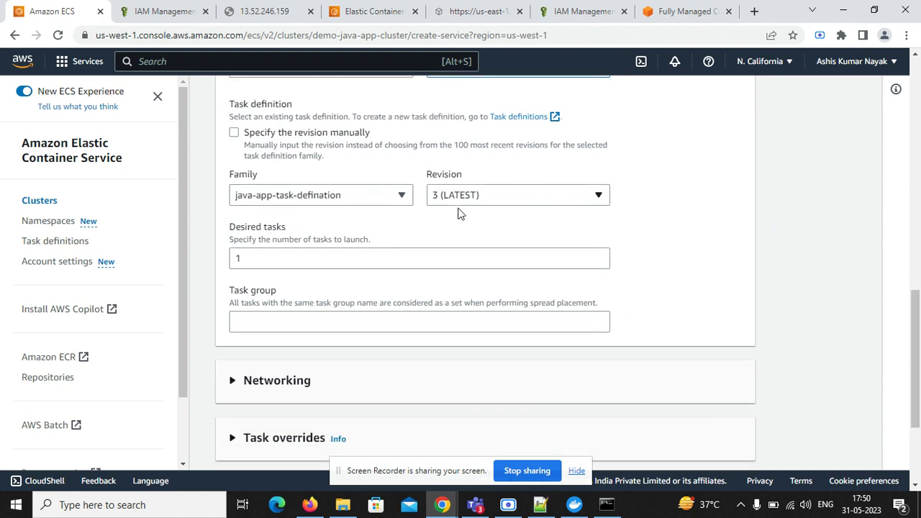
pyautogui.moveTo(918, 359); pyautogui.dragTo(919, 408)
pyautogui.click(231, 219)
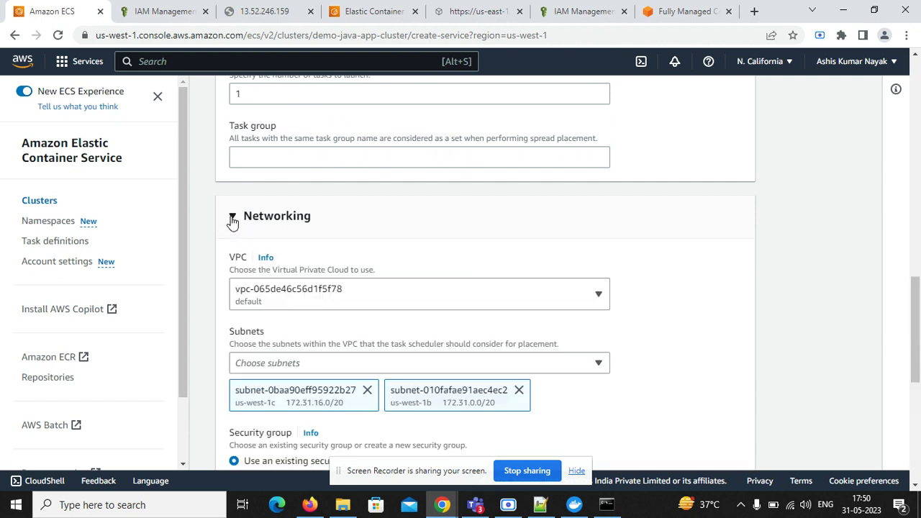
pyautogui.moveTo(918, 321); pyautogui.dragTo(917, 355)
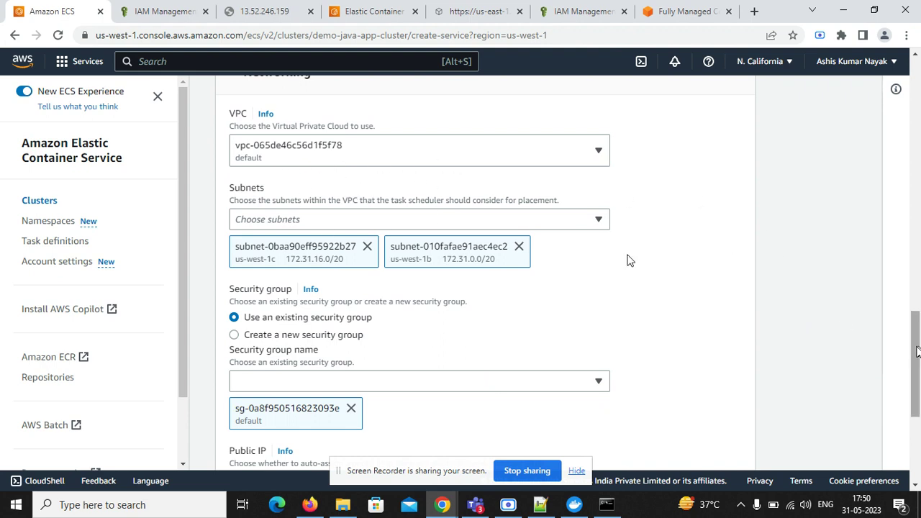
pyautogui.moveTo(917, 350); pyautogui.dragTo(917, 371)
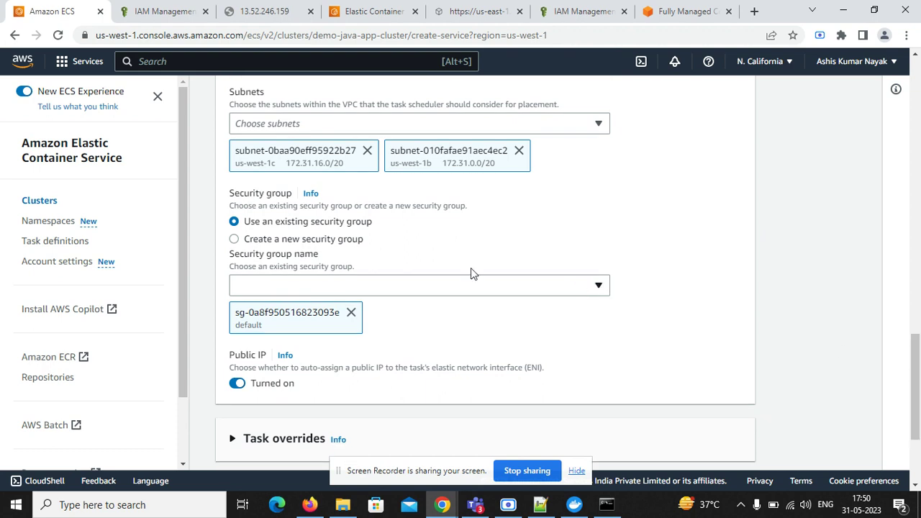
pyautogui.click(278, 244)
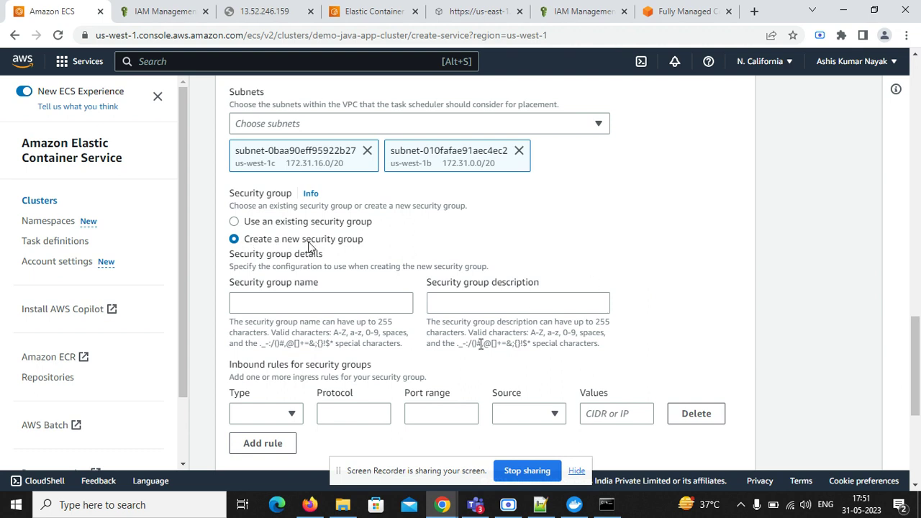
pyautogui.click(324, 304)
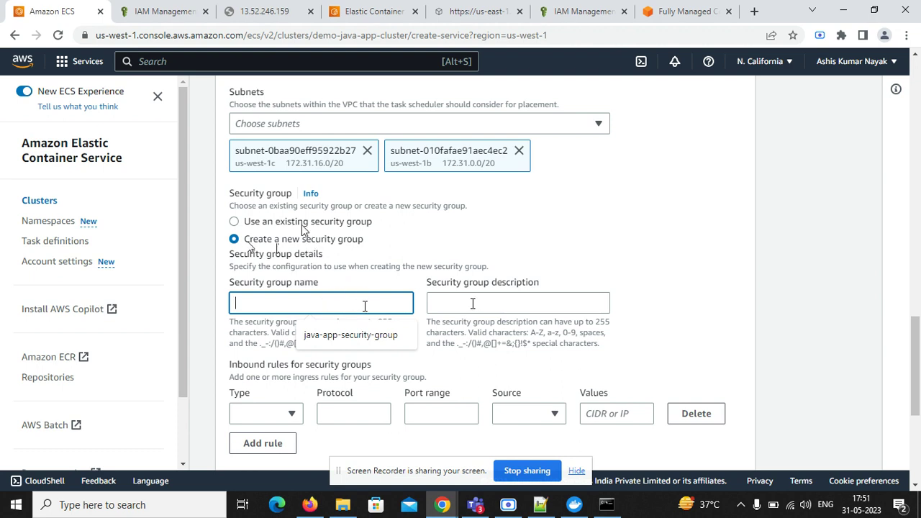
# Configure the new security group's first inbound rule as HTTPS with Anywhere as the source
pyautogui.click(285, 418)
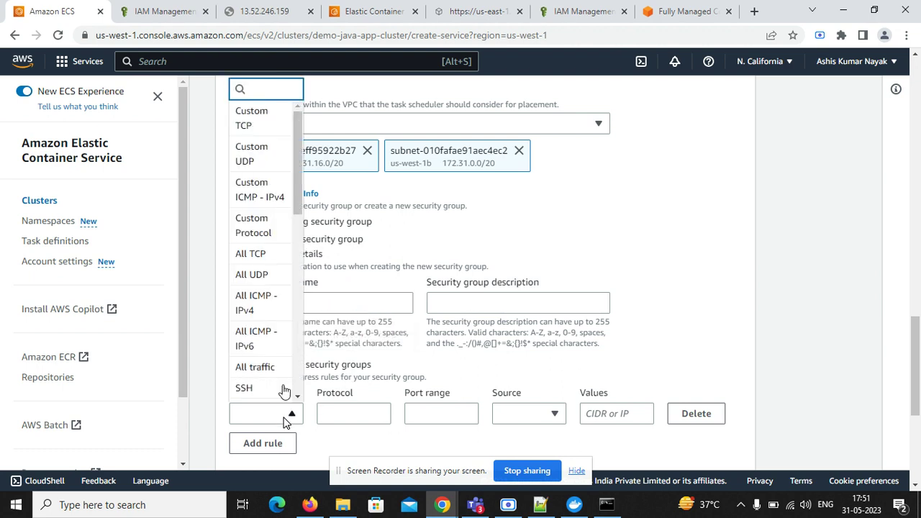
pyautogui.scroll(-1, 298, 200)
pyautogui.moveTo(298, 200); pyautogui.dragTo(293, 301)
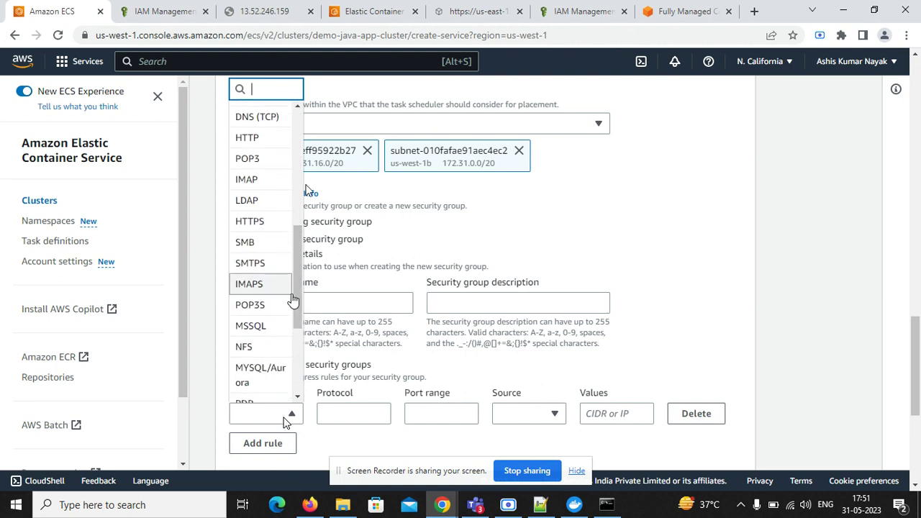
pyautogui.click(272, 226)
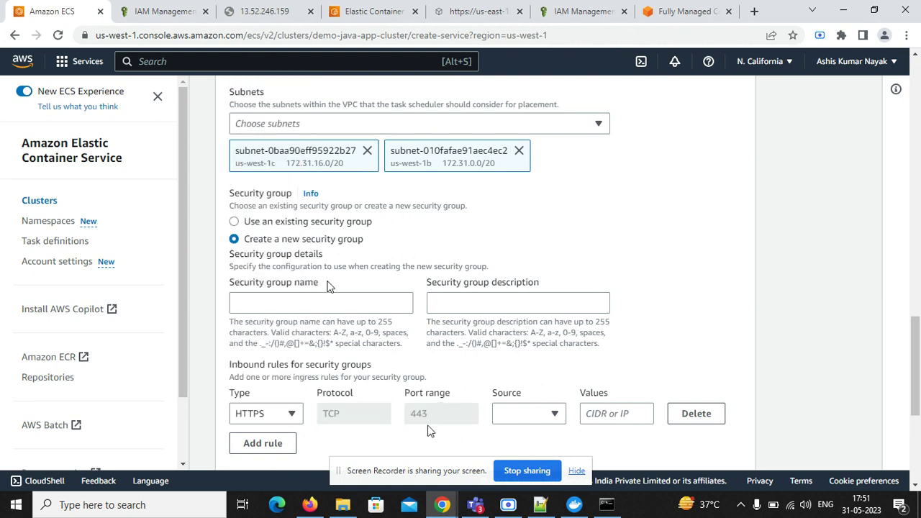
pyautogui.click(522, 421)
pyautogui.click(529, 379)
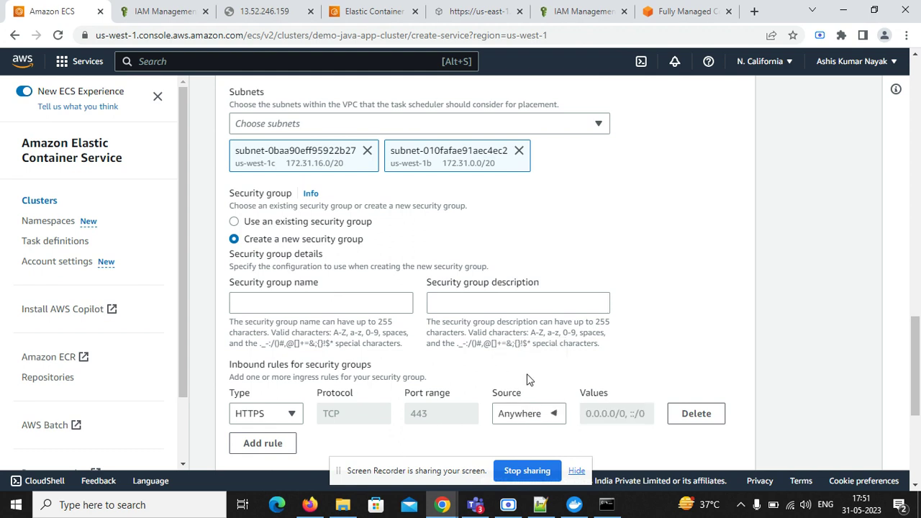
# Add a second inbound rule to the new security group, with type HTTP and source Anywhere
pyautogui.click(262, 442)
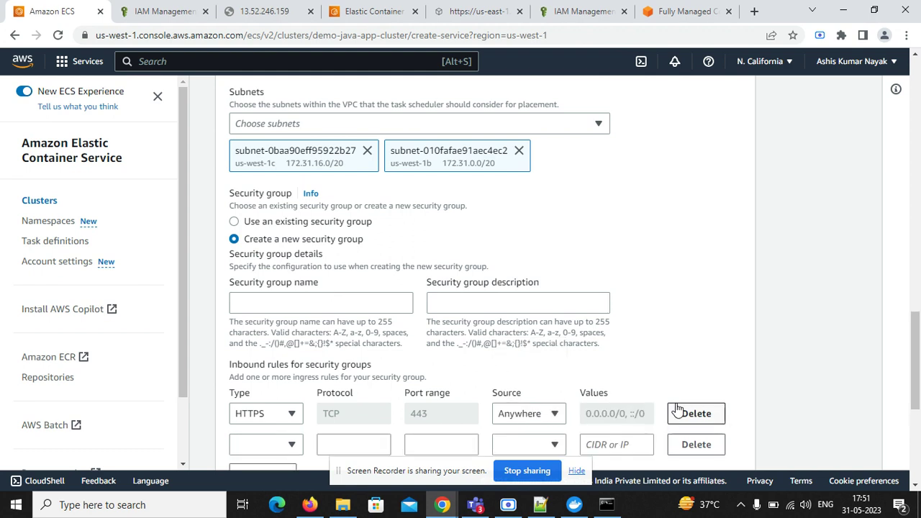
pyautogui.scroll(-3, 916, 338)
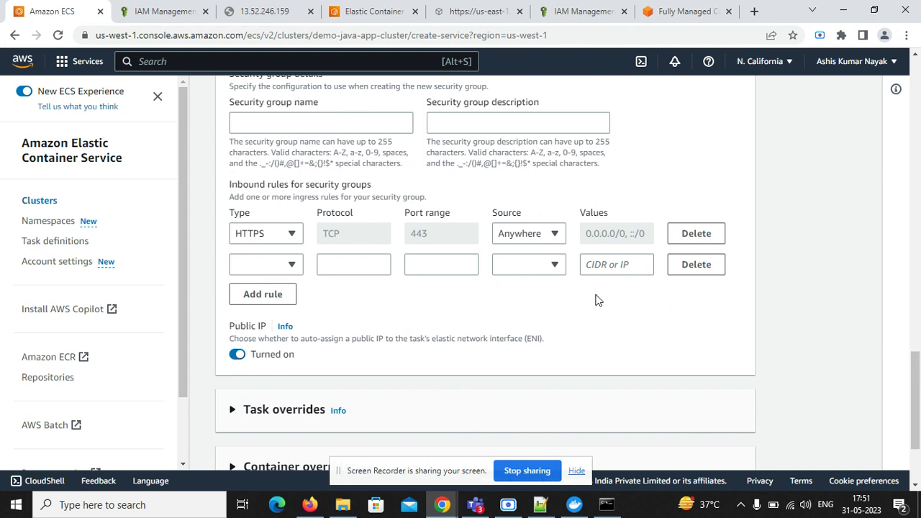
pyautogui.click(276, 266)
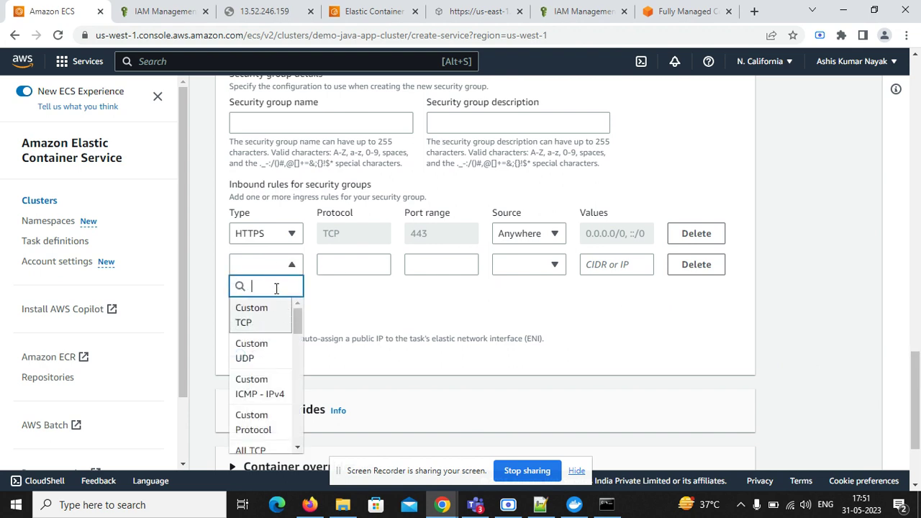
pyautogui.write('ht')
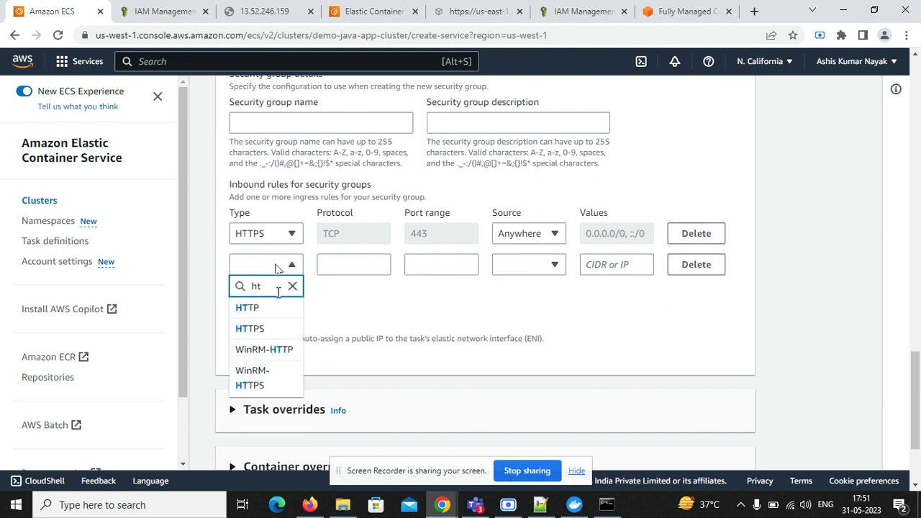
pyautogui.click(284, 308)
pyautogui.click(540, 272)
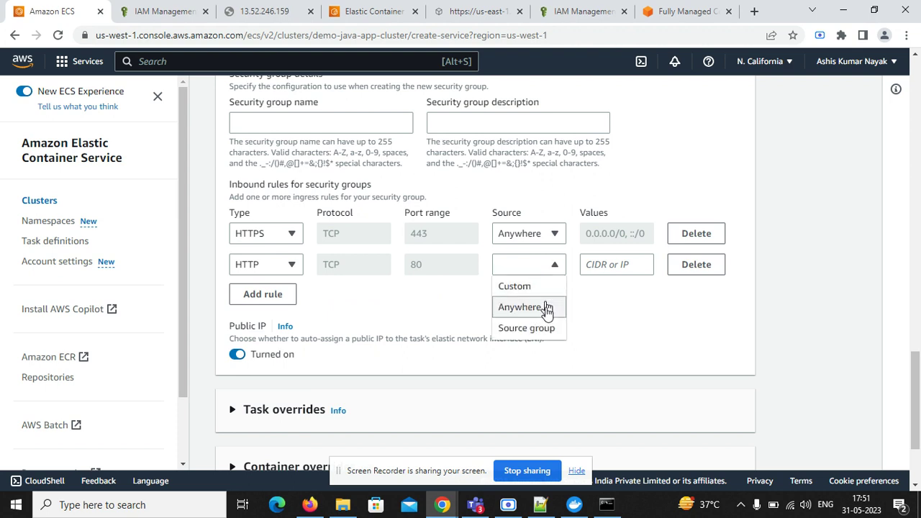
pyautogui.click(545, 306)
pyautogui.click(543, 266)
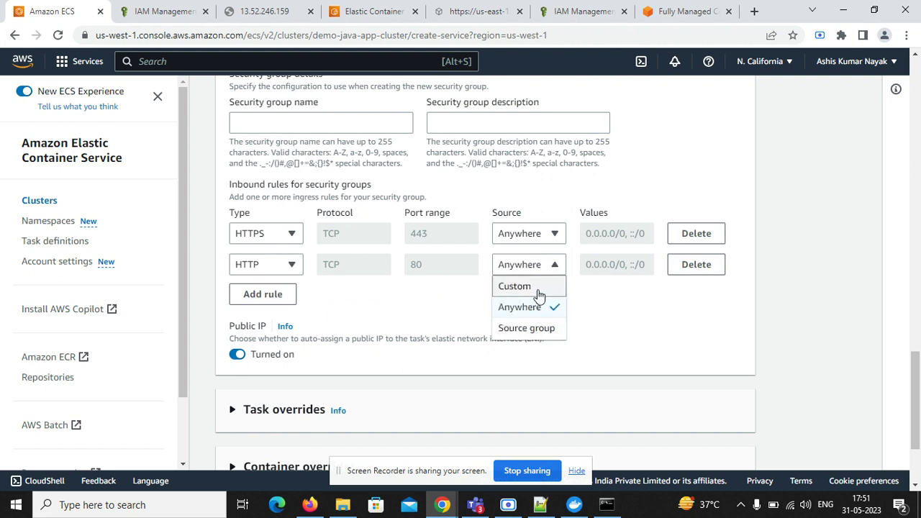
pyautogui.click(553, 309)
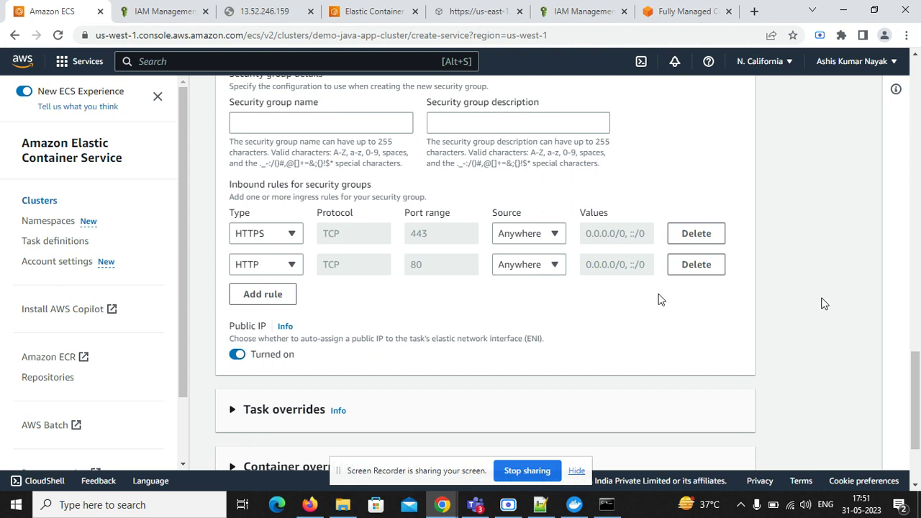
# Switch to using an existing security group and replace the default group with java-app-security-group
pyautogui.moveTo(917, 403); pyautogui.dragTo(918, 372)
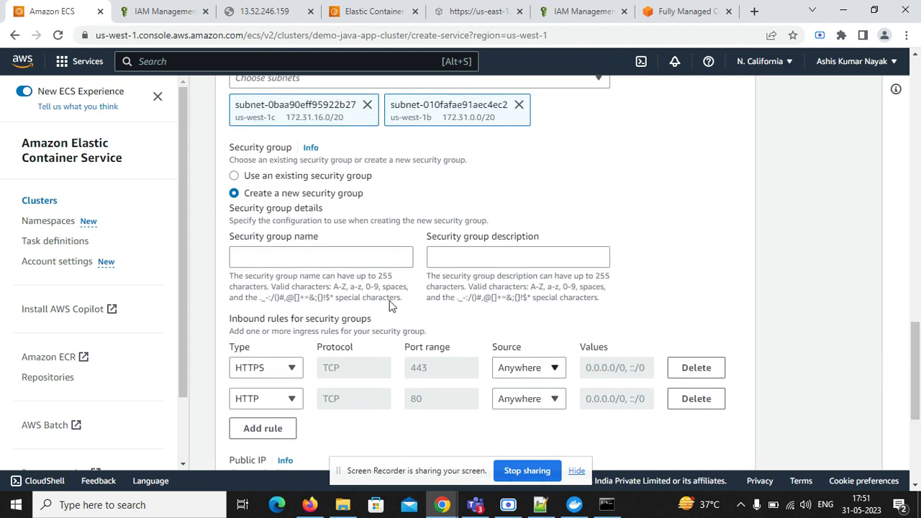
pyautogui.click(235, 177)
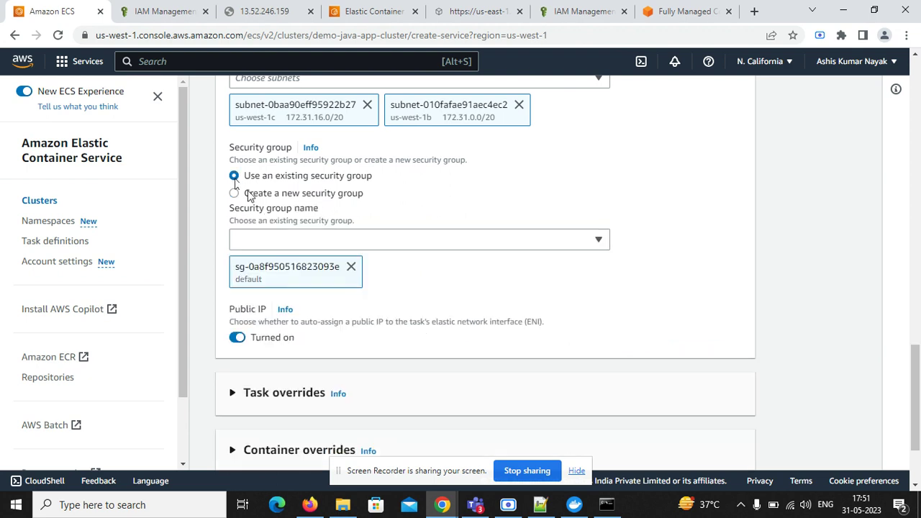
pyautogui.click(338, 243)
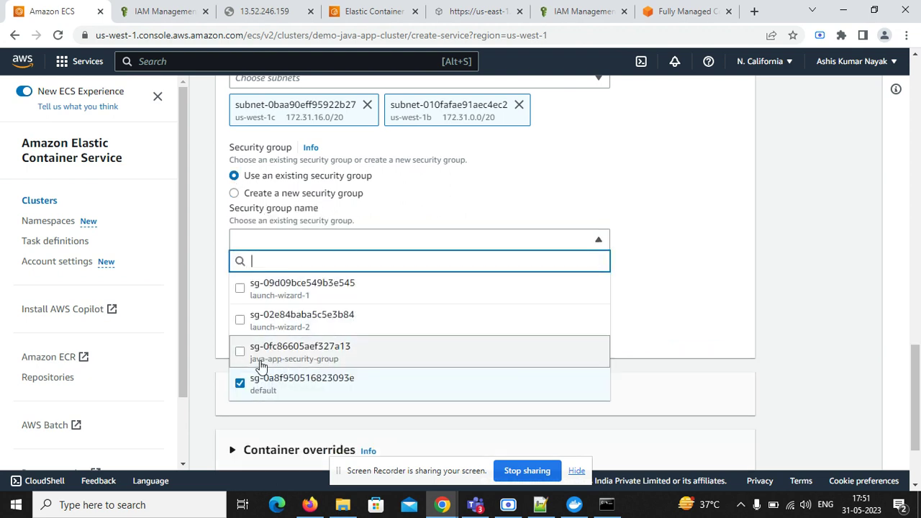
pyautogui.click(239, 382)
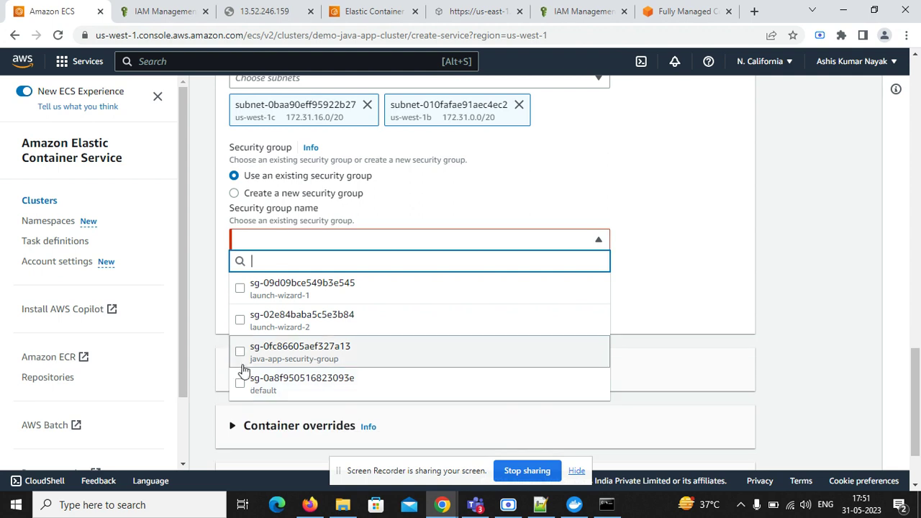
pyautogui.click(240, 353)
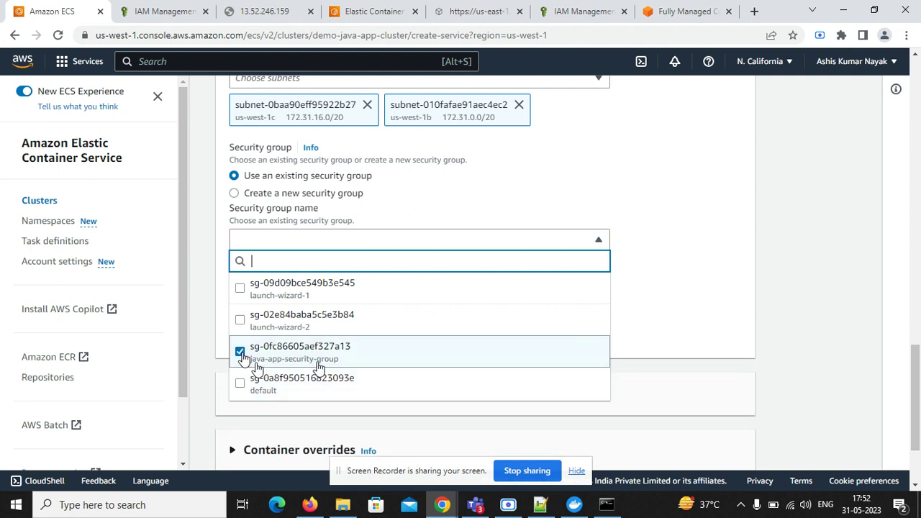
pyautogui.click(645, 302)
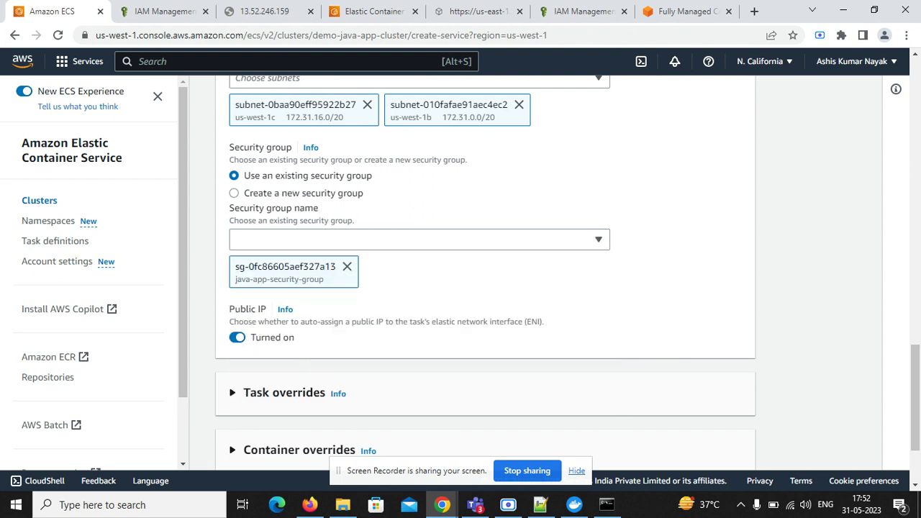
# Create the task in the cluster with the configured settings
pyautogui.moveTo(915, 367); pyautogui.dragTo(915, 400)
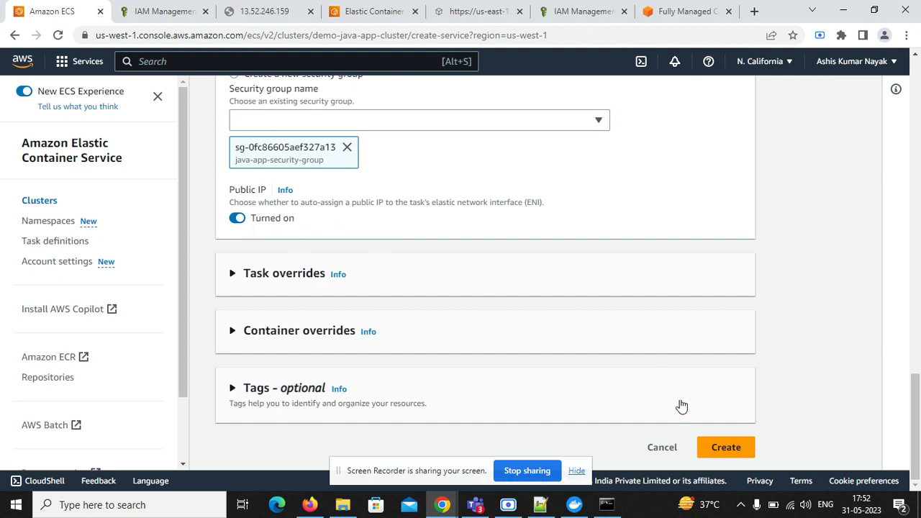
pyautogui.click(743, 453)
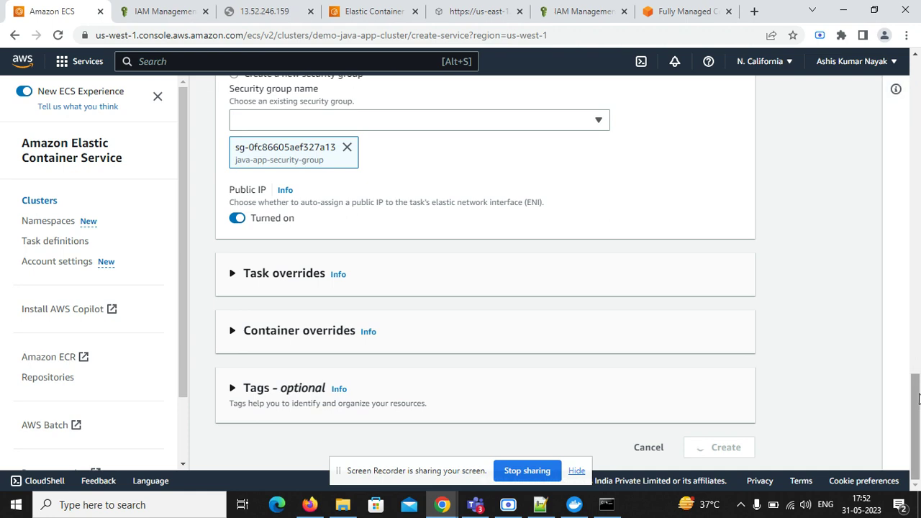
pyautogui.scroll(-2, 917, 408)
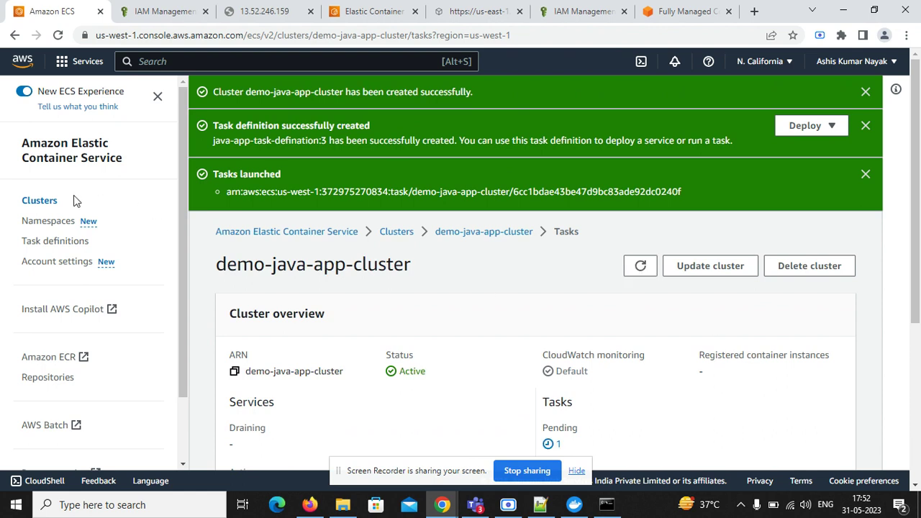
# Open demo-java-app-cluster from the refreshed clusters list and refresh its task list to check the task's status
pyautogui.click(47, 202)
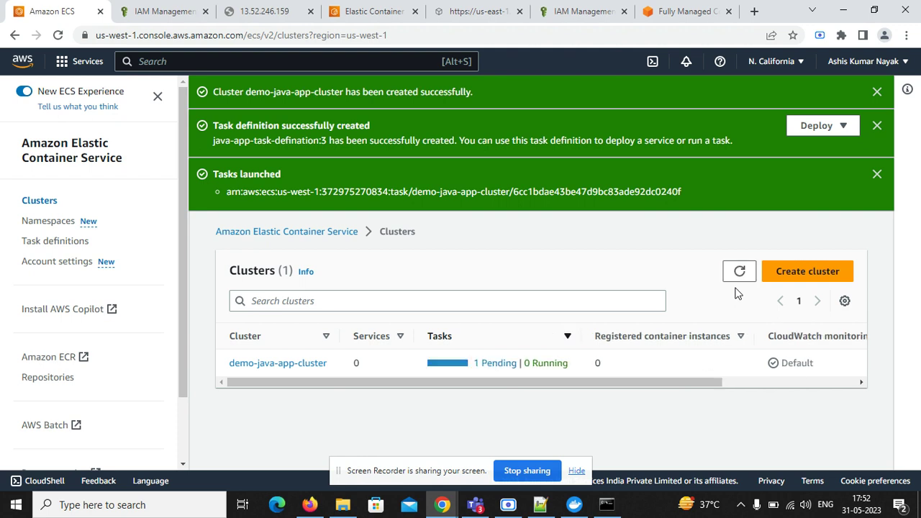
pyautogui.click(739, 272)
pyautogui.click(740, 272)
pyautogui.click(292, 364)
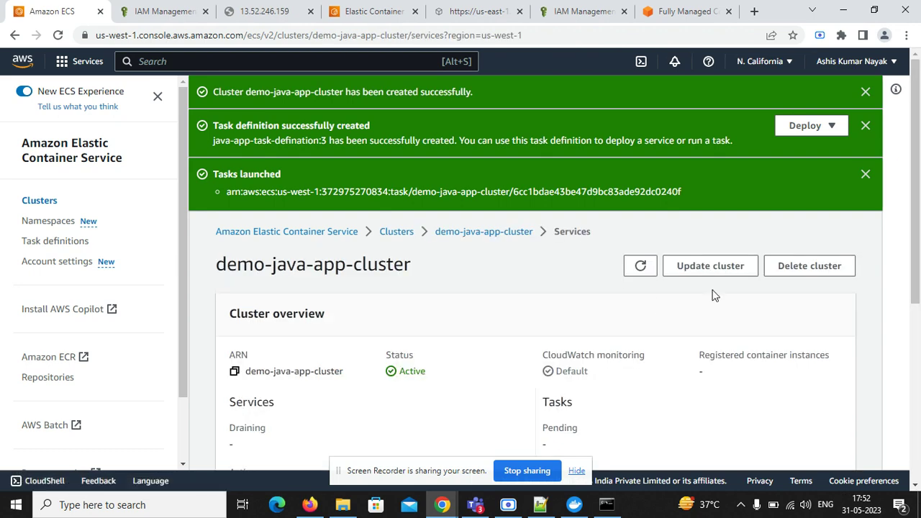
pyautogui.moveTo(918, 176); pyautogui.dragTo(917, 353)
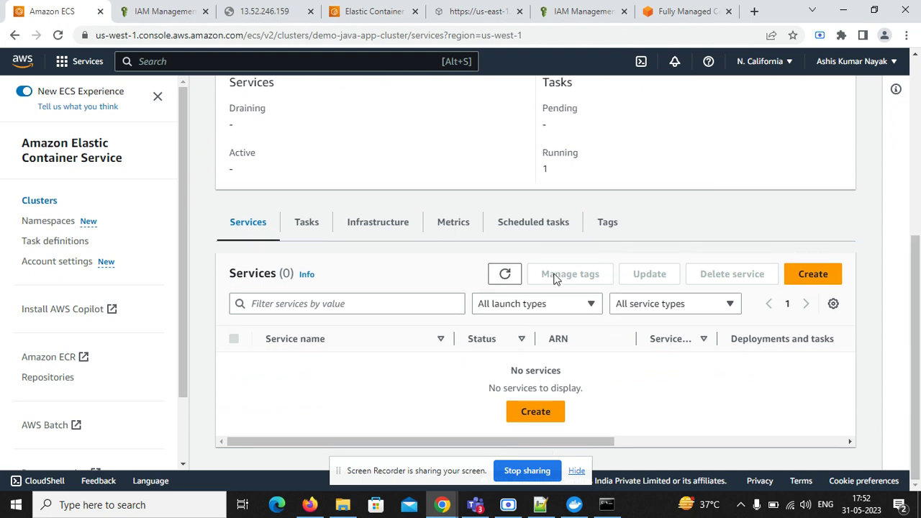
pyautogui.click(307, 221)
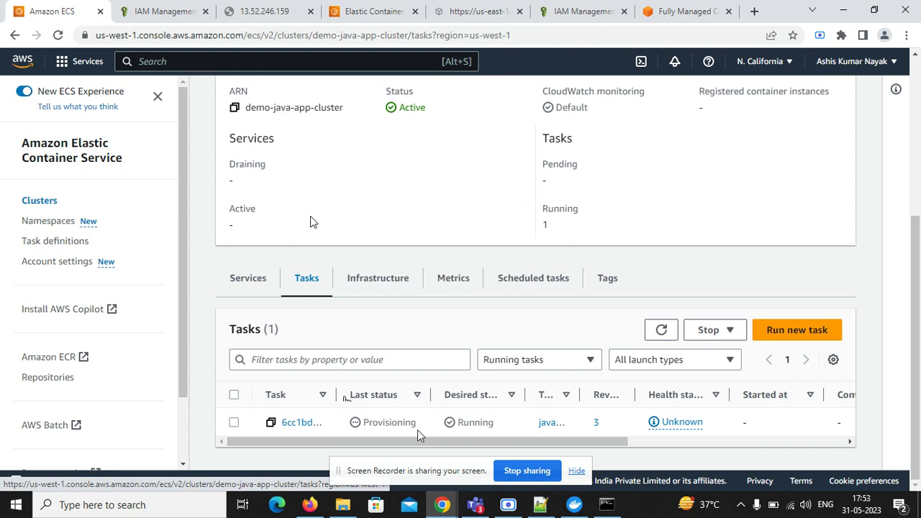
pyautogui.click(661, 330)
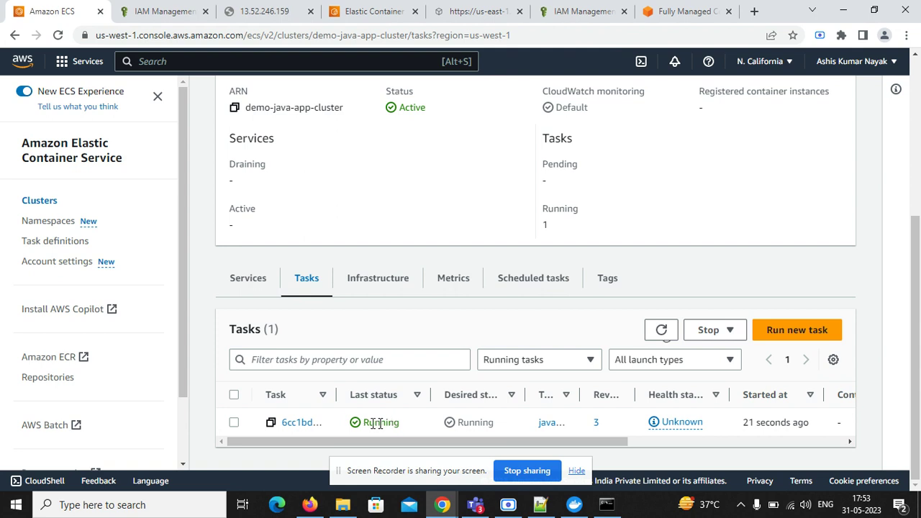
# Open the launched task's configuration details and open its public IP address in the browser
pyautogui.click(299, 423)
pyautogui.moveTo(918, 206); pyautogui.dragTo(918, 342)
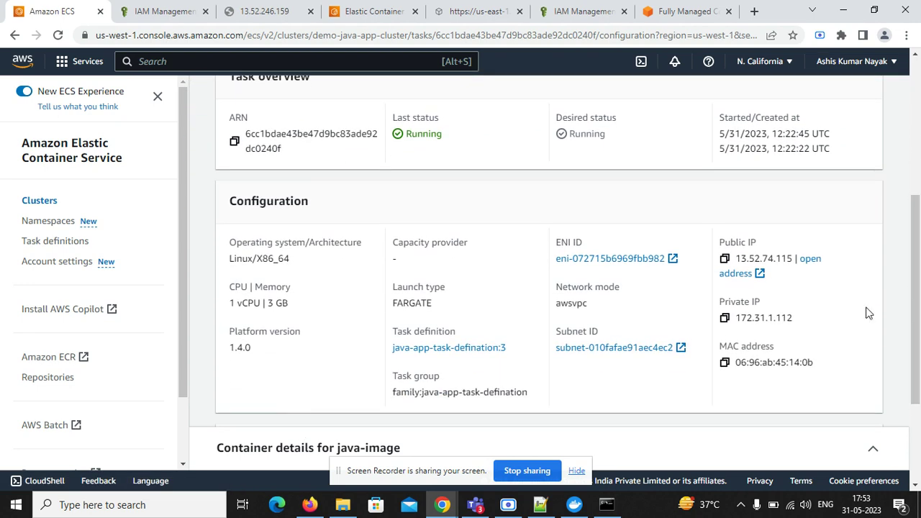
pyautogui.click(761, 276)
# Copy the :8080/HelloWebDocker/ part of the address from the 13.52.246.159 page
pyautogui.click(325, 9)
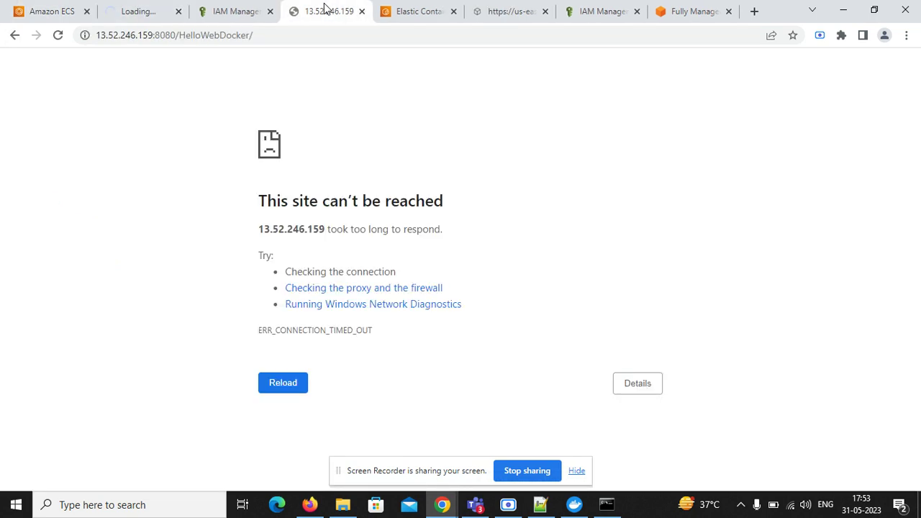
pyautogui.click(152, 35)
pyautogui.moveTo(153, 35); pyautogui.dragTo(256, 37)
pyautogui.hotkey('ctrl', 'c')
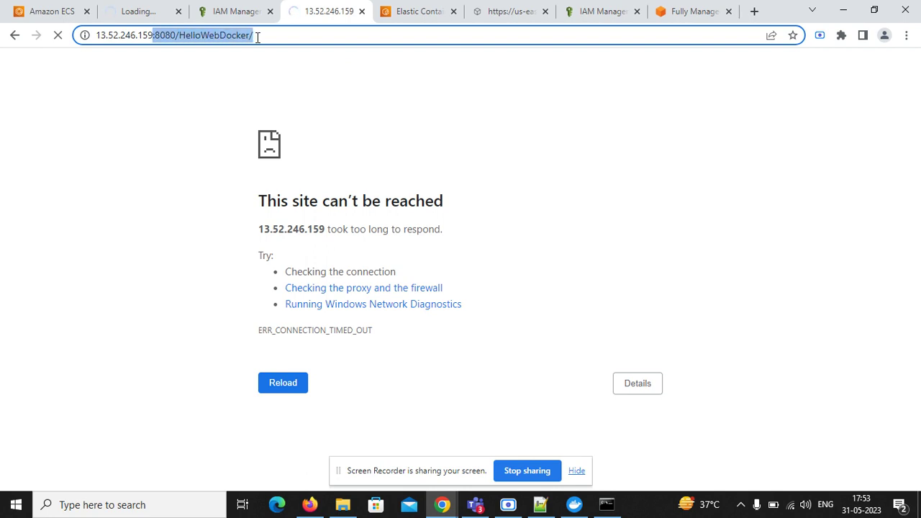
# Append port 8080 to the task's public IP and load 13.52.74.115:8080
pyautogui.click(140, 9)
pyautogui.click(192, 35)
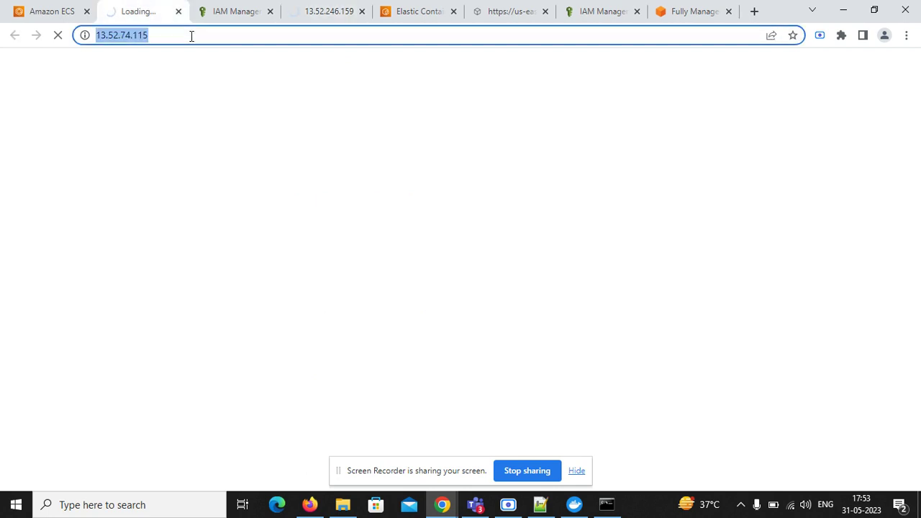
pyautogui.write(':8')
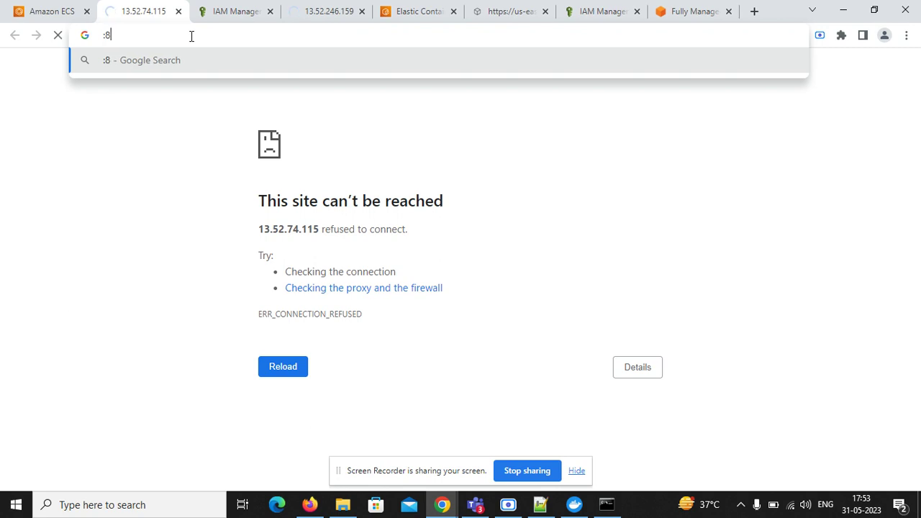
pyautogui.write('080')
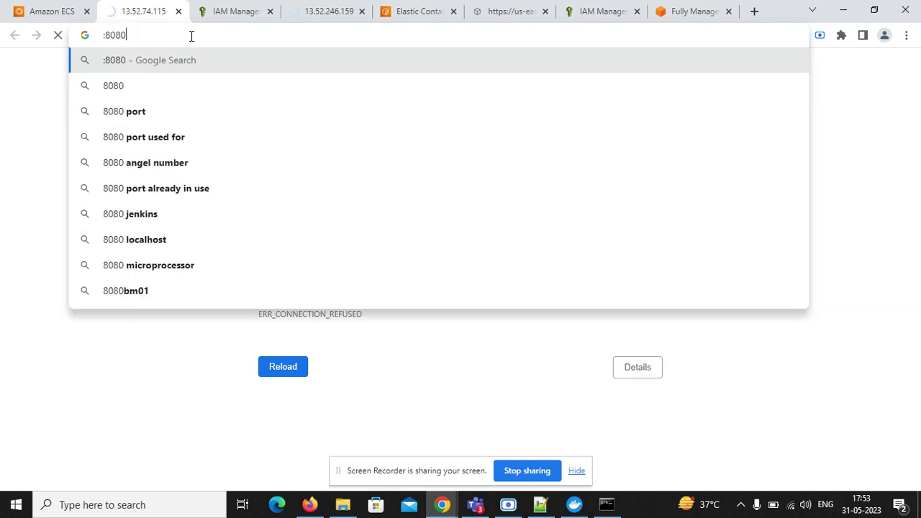
pyautogui.press('Escape')
pyautogui.click(191, 36)
pyautogui.write(':8080')
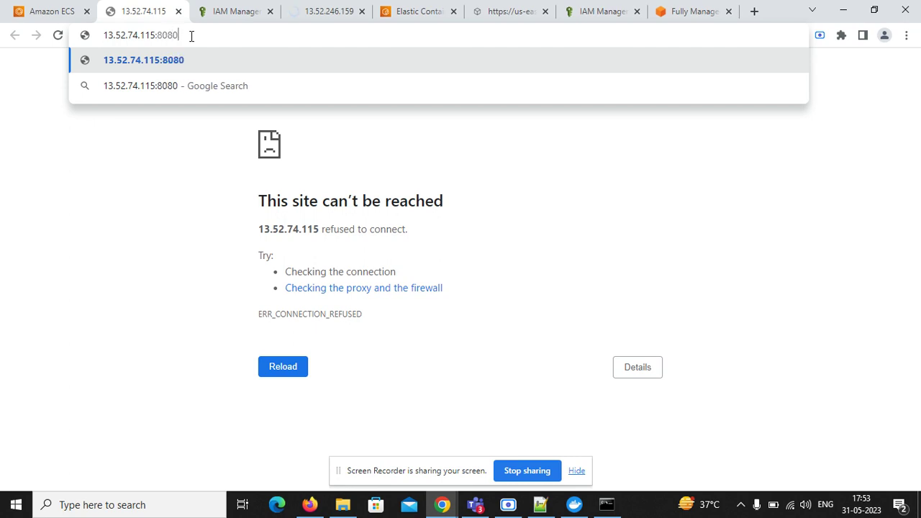
pyautogui.press('Return')
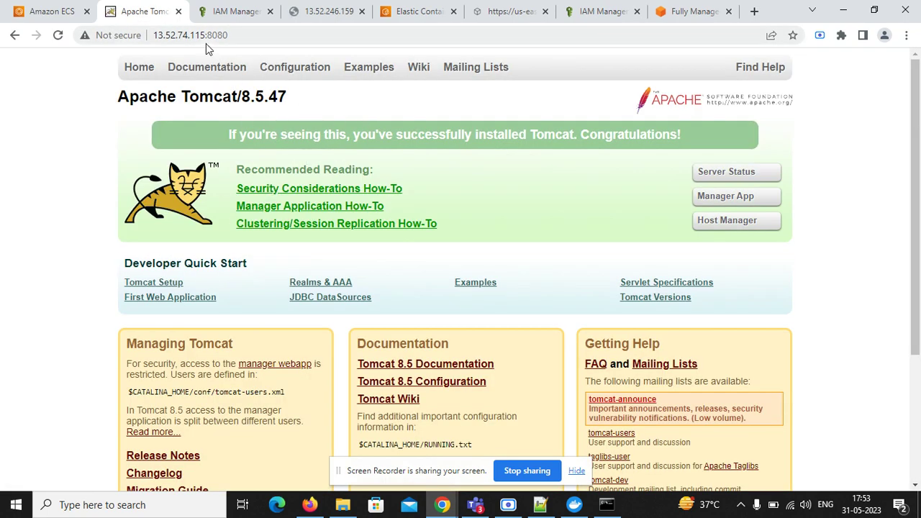
# Replace the port in the address with the copied suffix and load 13.52.74.115:8080/HelloWebDocker/
pyautogui.moveTo(207, 41); pyautogui.dragTo(323, 48)
pyautogui.press('BackSpace')
pyautogui.press('BackSpace')
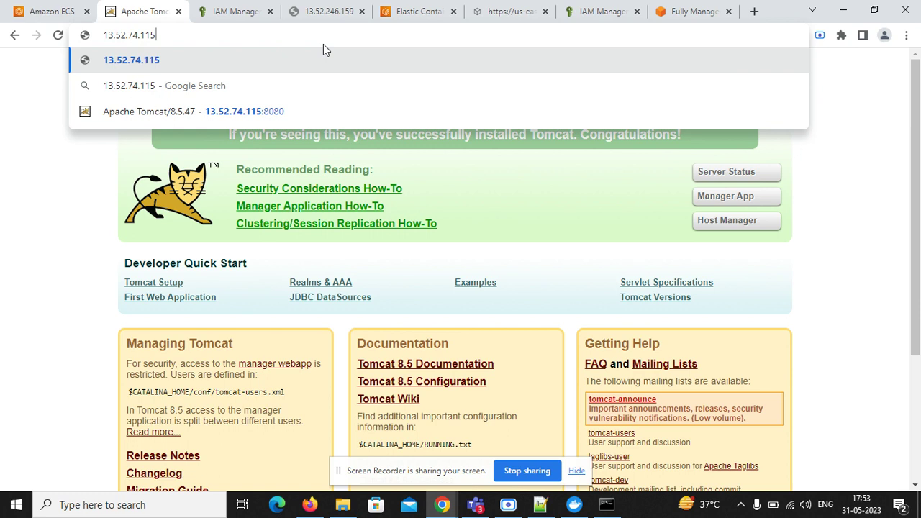
pyautogui.hotkey('ctrl', 'v')
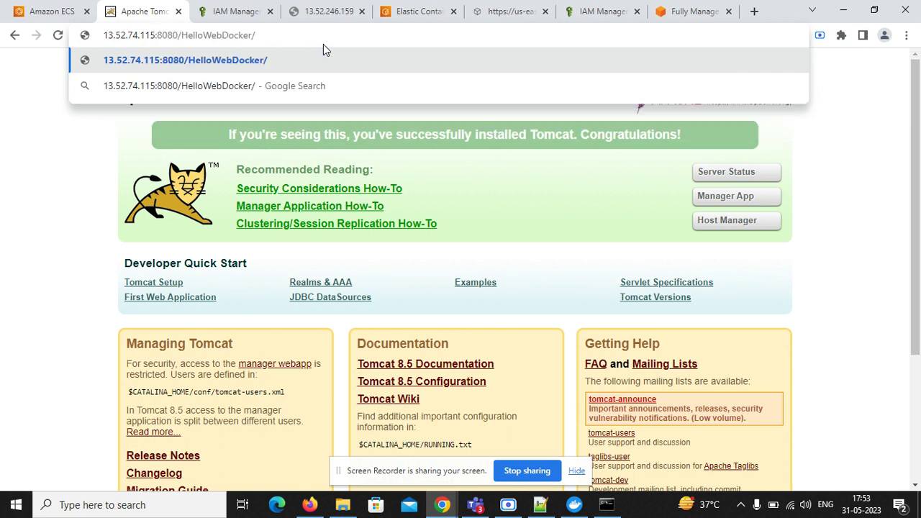
pyautogui.press('Return')
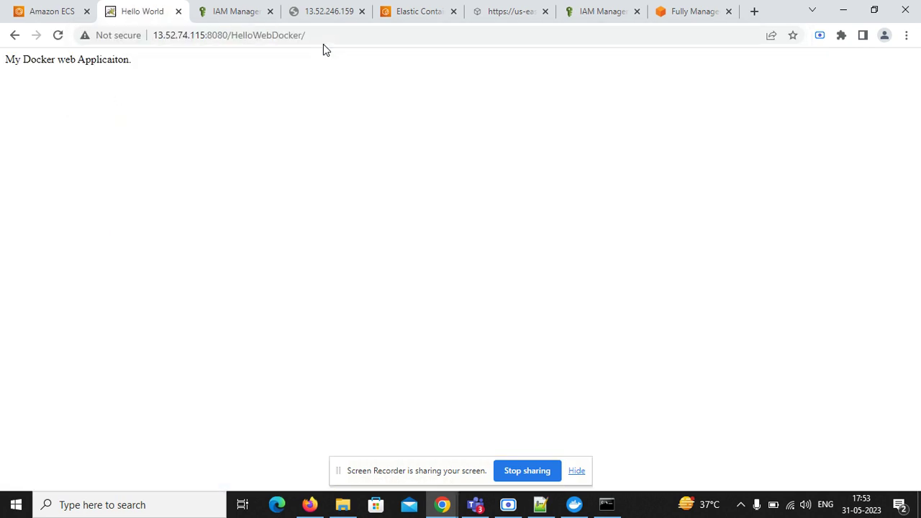
pyautogui.doubleClick(132, 67)
# Return to the ECS task page and review the java-image container's status and the task overview
pyautogui.click(29, 9)
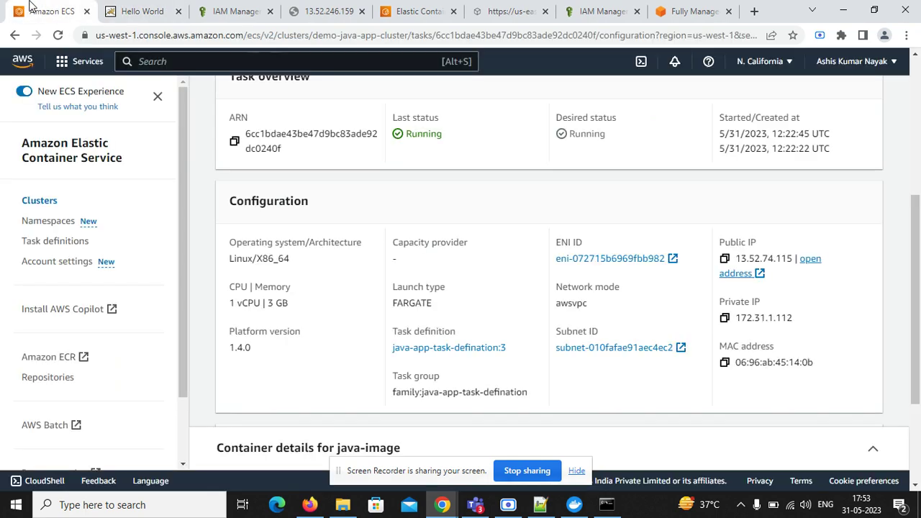
pyautogui.moveTo(918, 303); pyautogui.dragTo(919, 395)
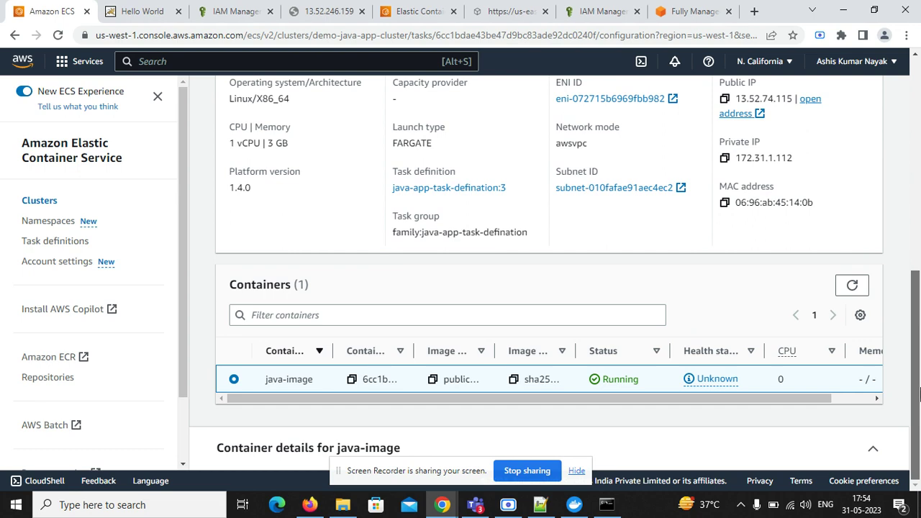
pyautogui.moveTo(913, 338); pyautogui.dragTo(882, 175)
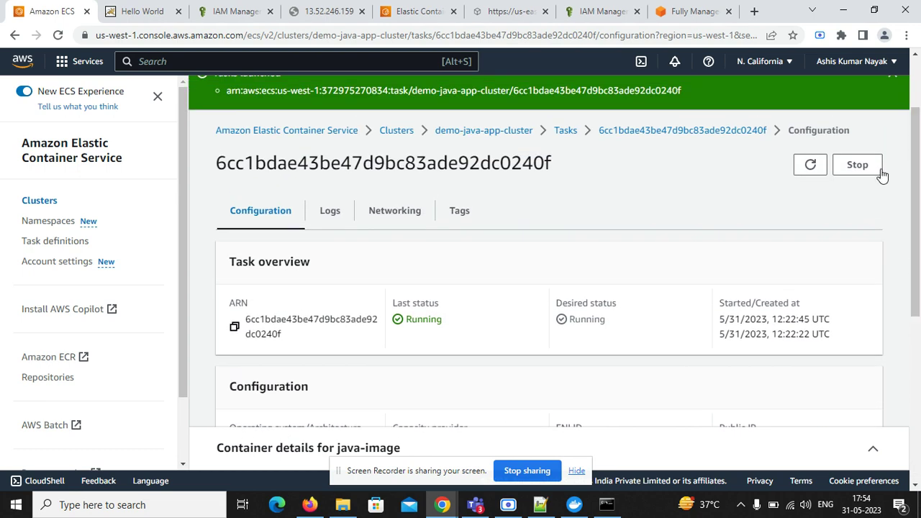
# Stop the running task in demo-java-app-cluster, entering Stop as the confirmation text
pyautogui.click(873, 171)
pyautogui.click(360, 300)
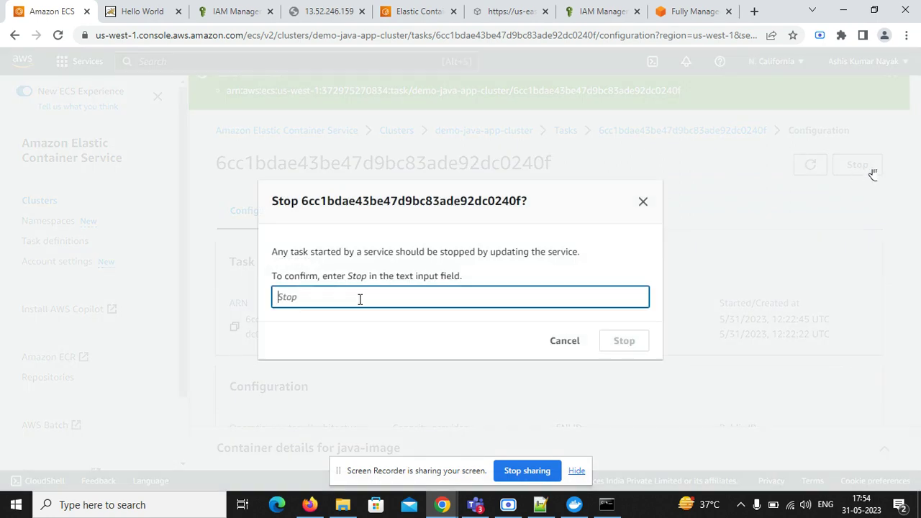
pyautogui.write('Stop')
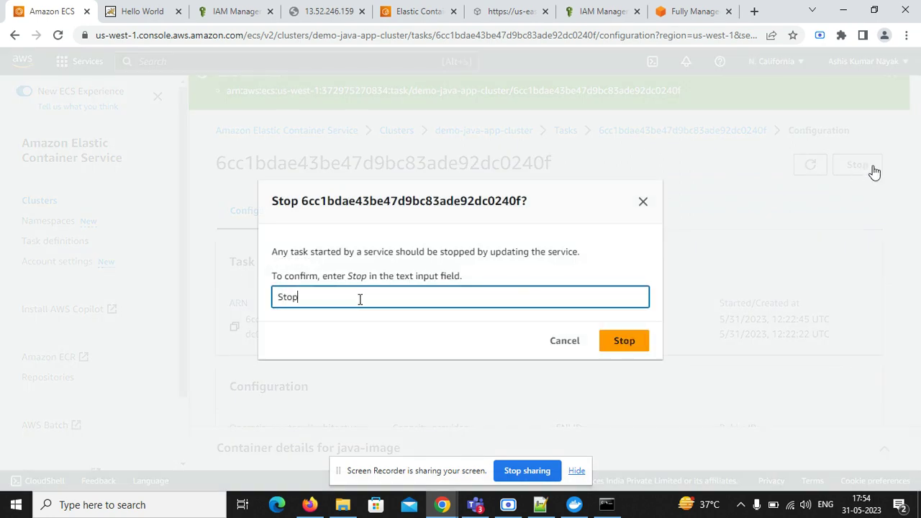
pyautogui.click(636, 348)
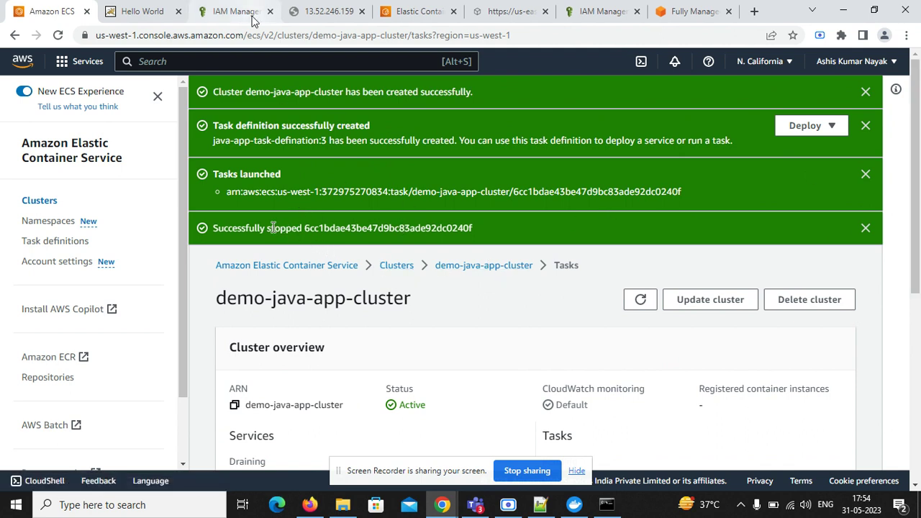
# Reload 13.52.74.115:8080/HelloWebDocker/ to check whether the web app still responds, and return to the demo-java-app-cluster page
pyautogui.click(147, 11)
pyautogui.click(58, 35)
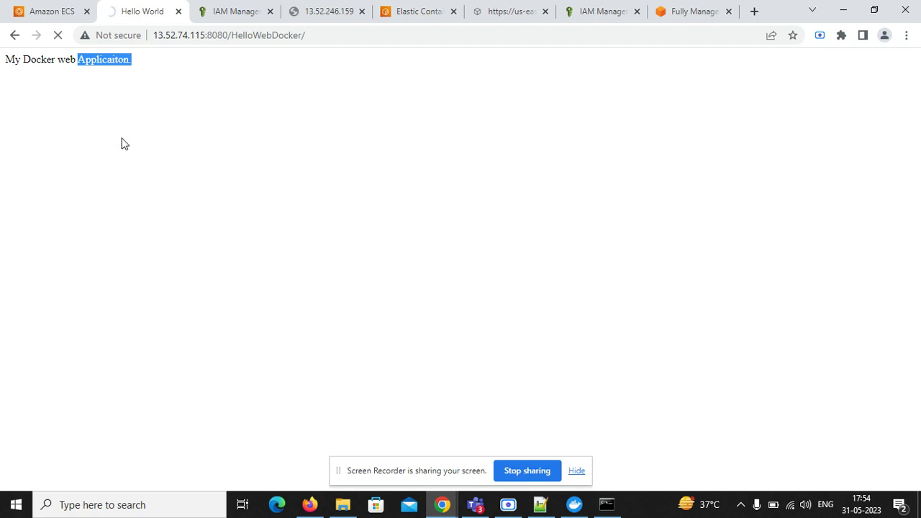
pyautogui.click(313, 34)
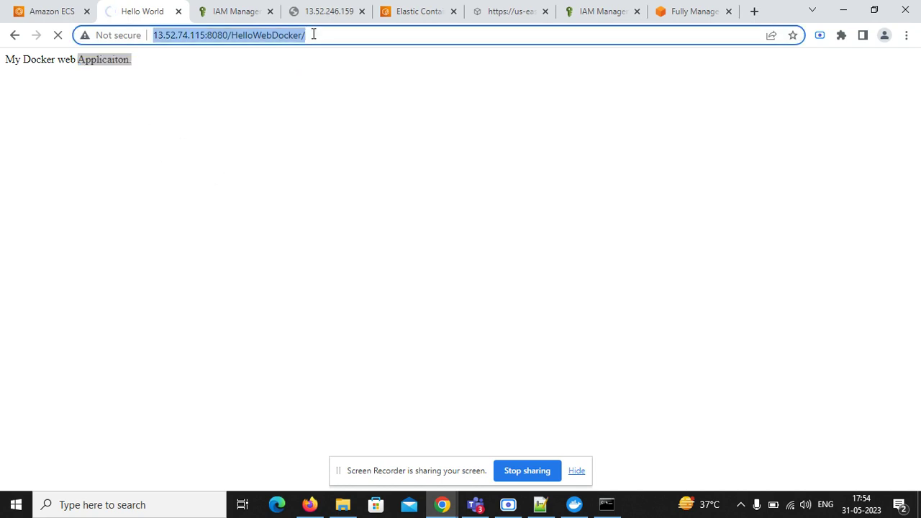
pyautogui.press('Return')
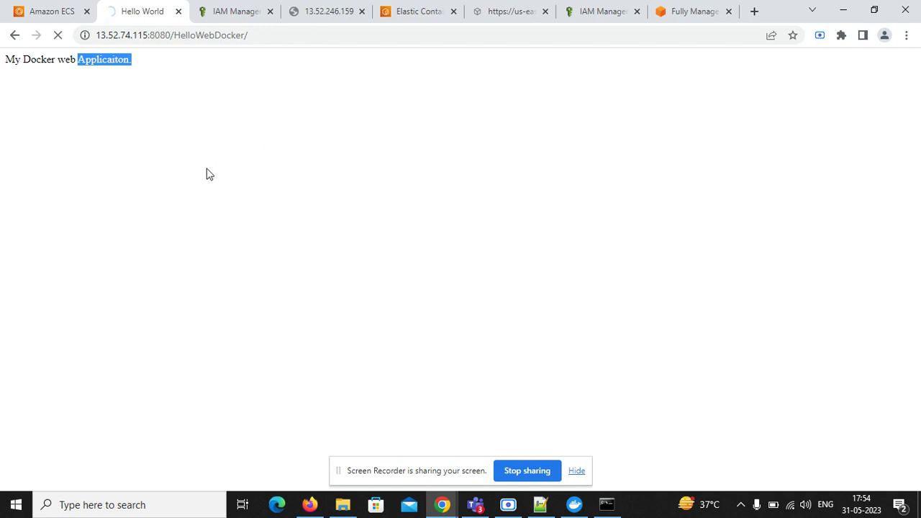
pyautogui.click(72, 11)
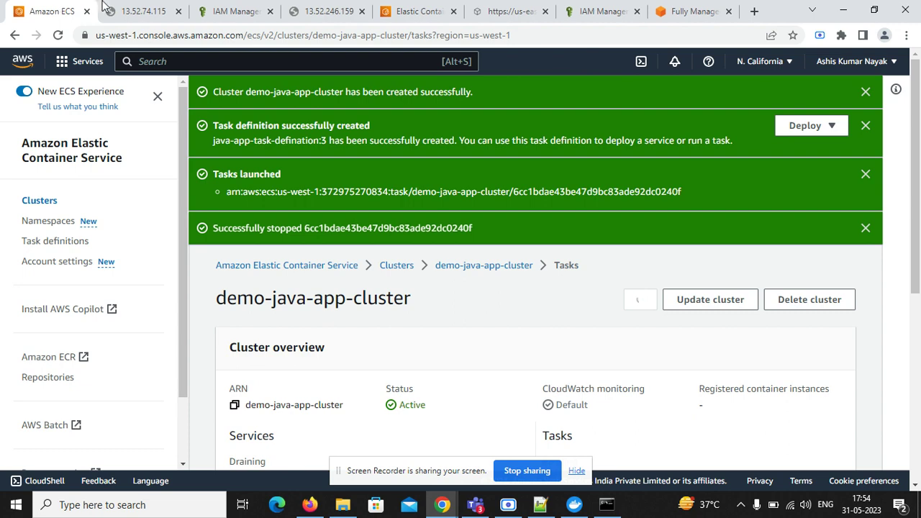
pyautogui.click(117, 8)
pyautogui.click(54, 10)
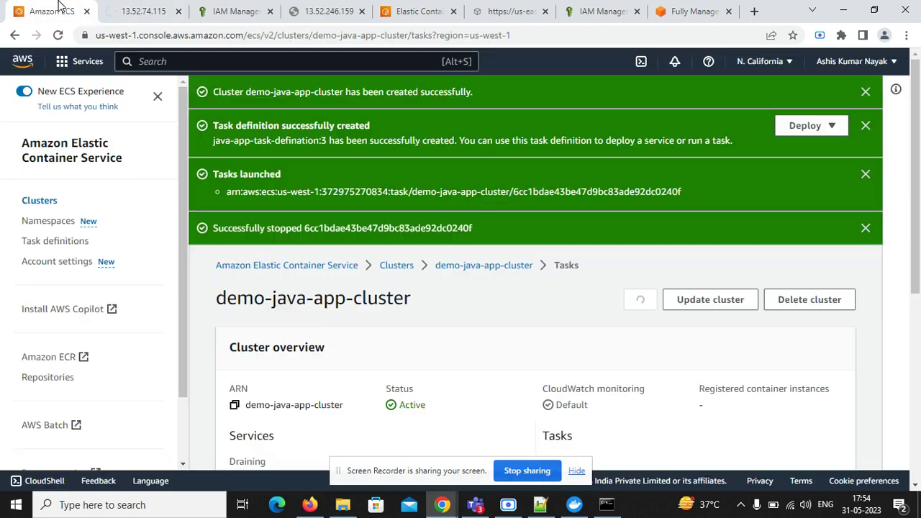